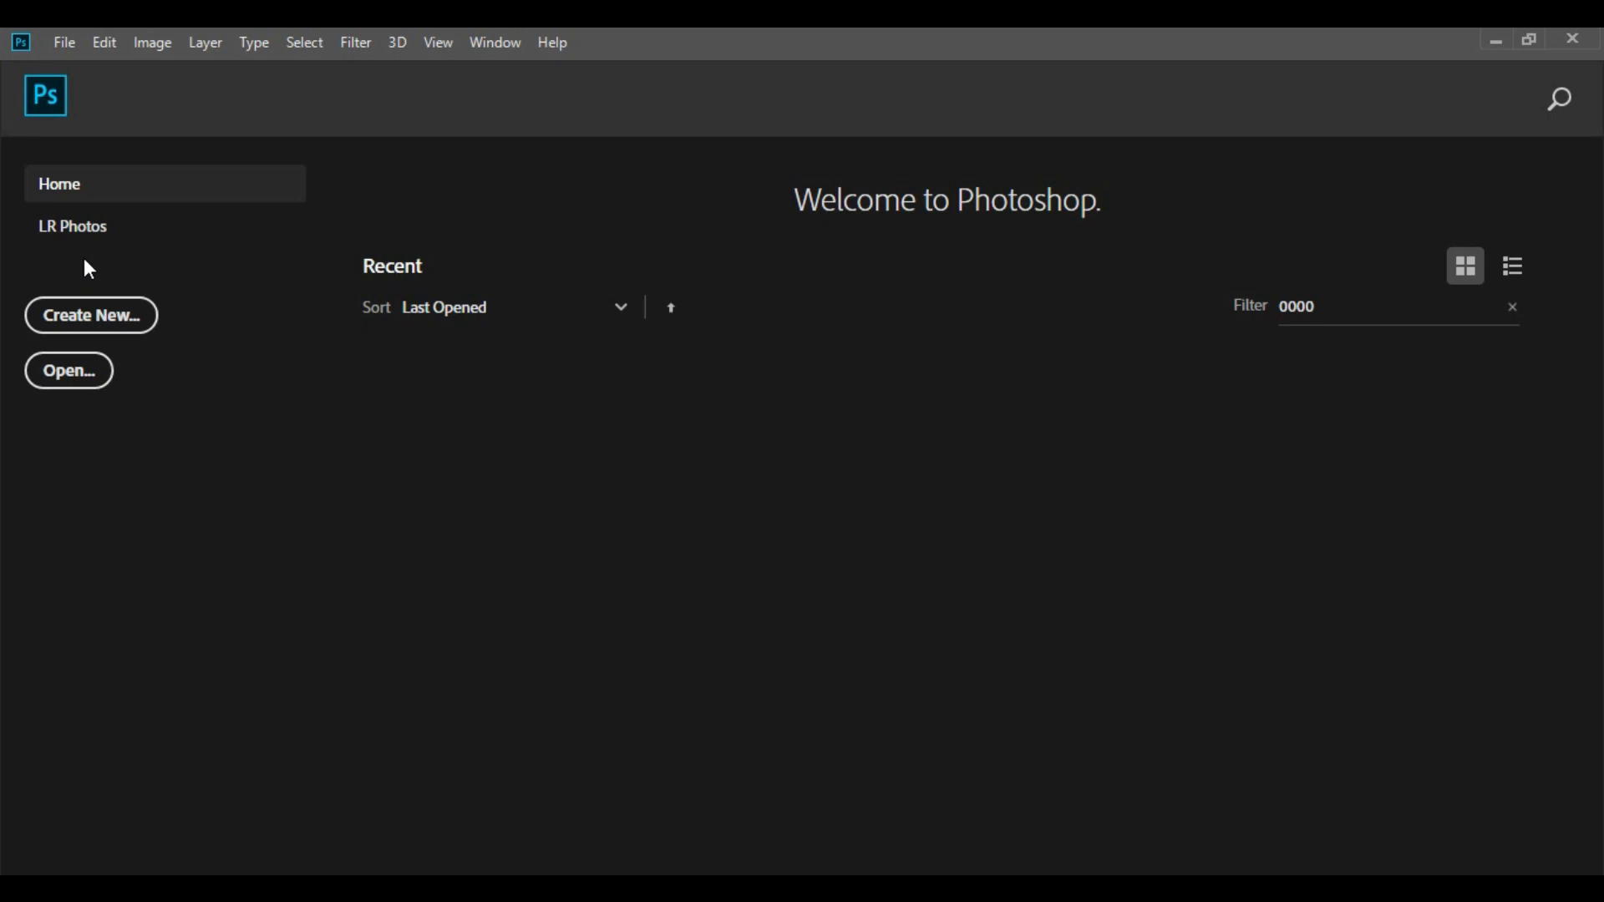
Open the images 01, 02 and 03 from the Desktop together.
click(59, 46)
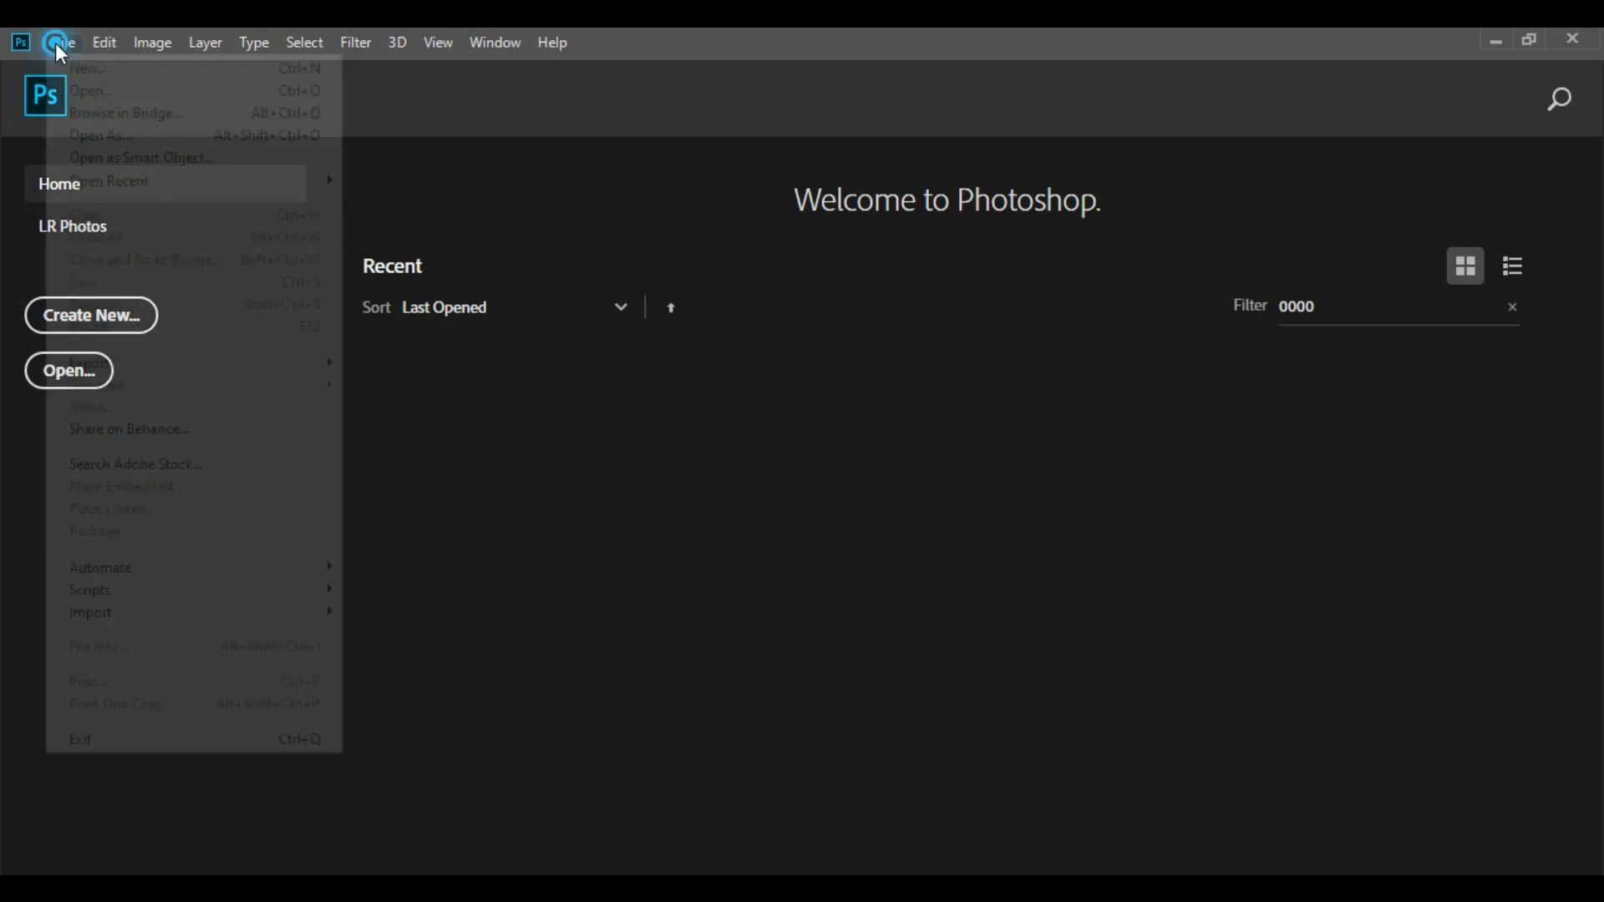
click(80, 94)
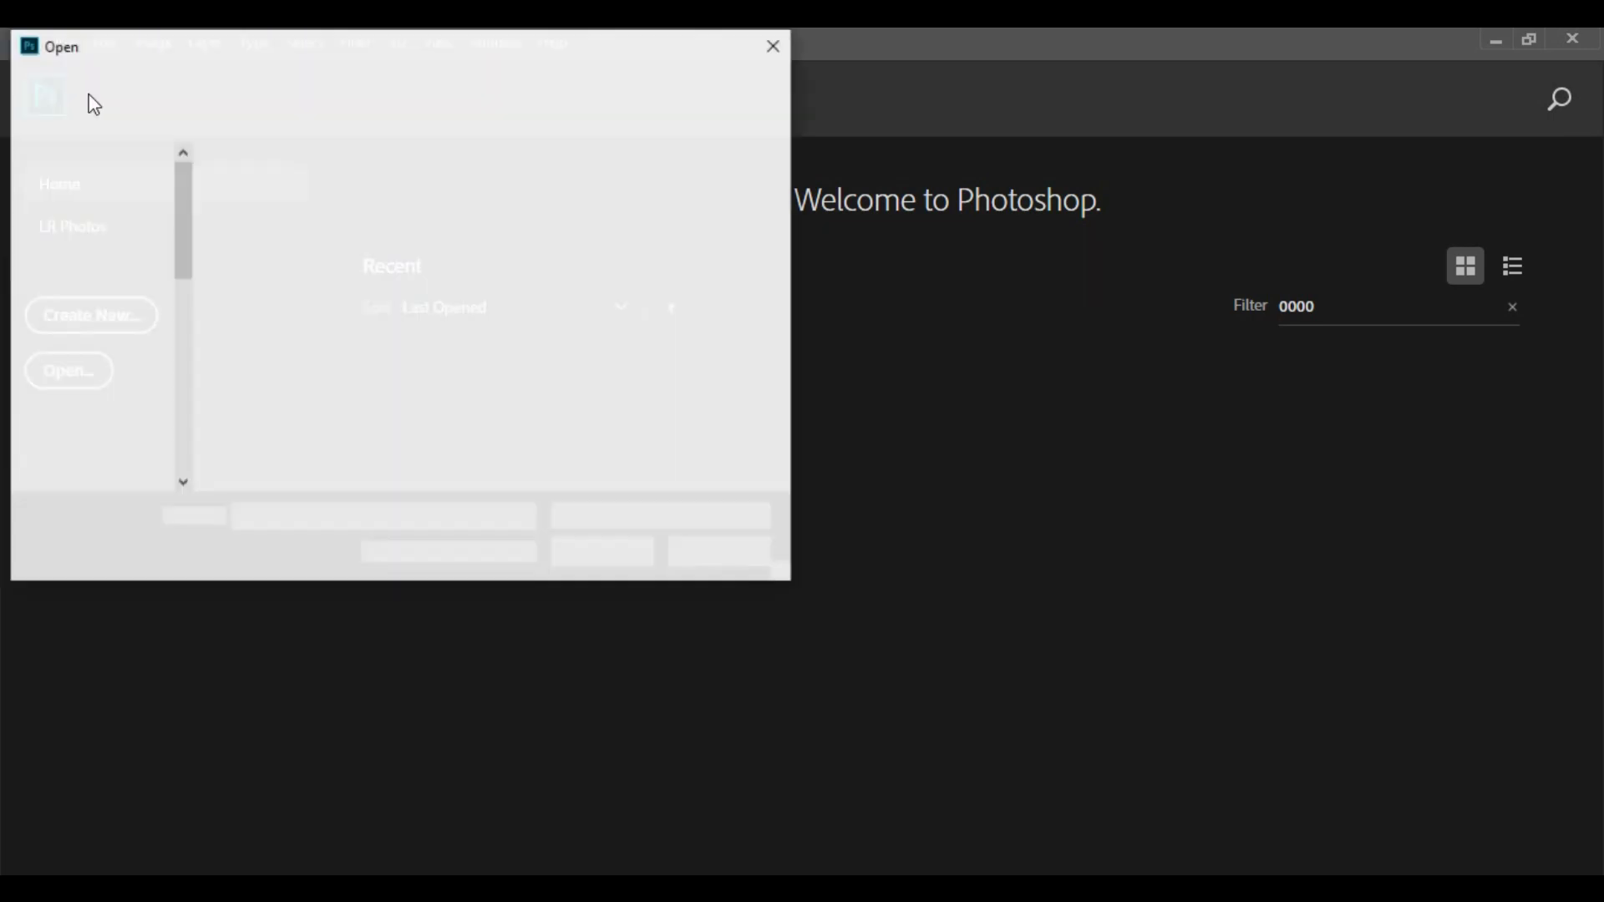
click(560, 222)
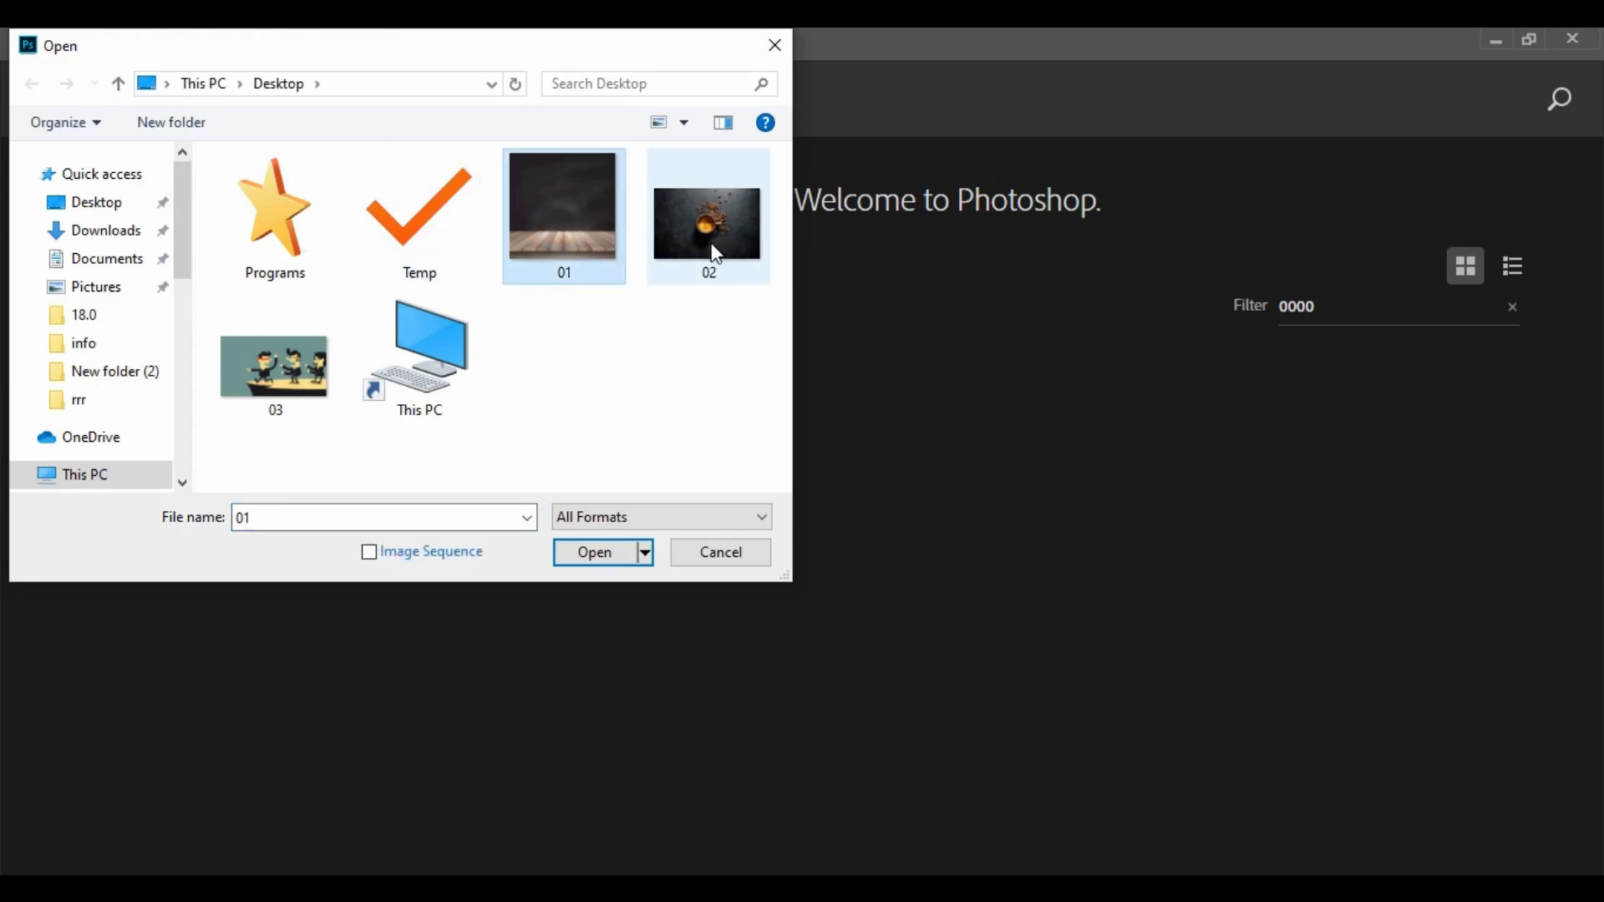
ctrl+click(706, 238)
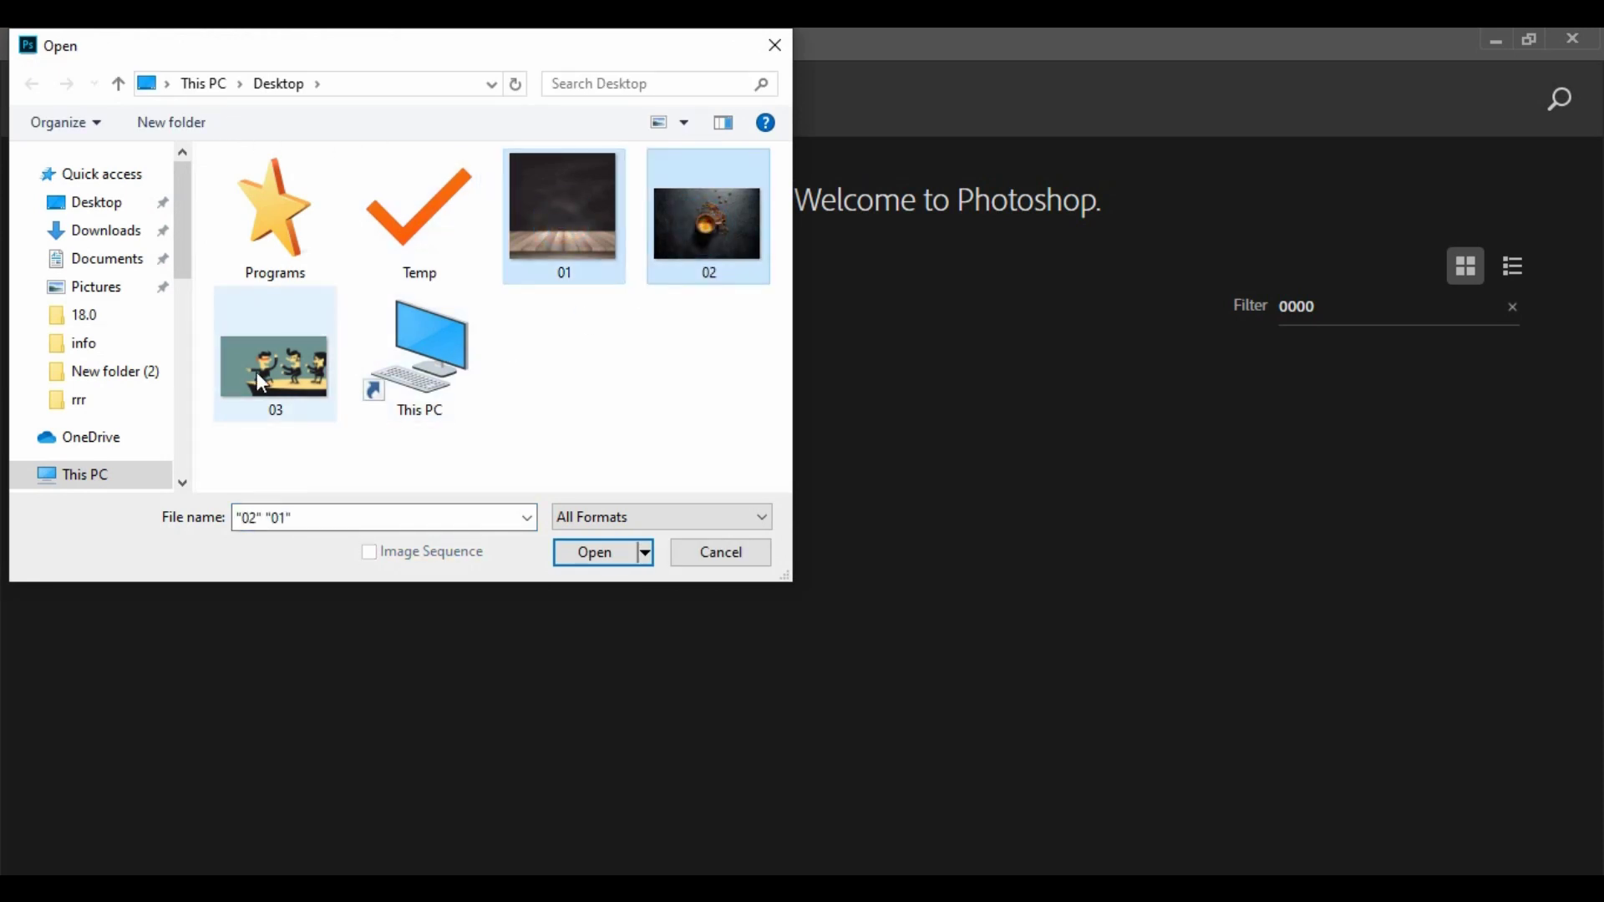
ctrl+click(261, 382)
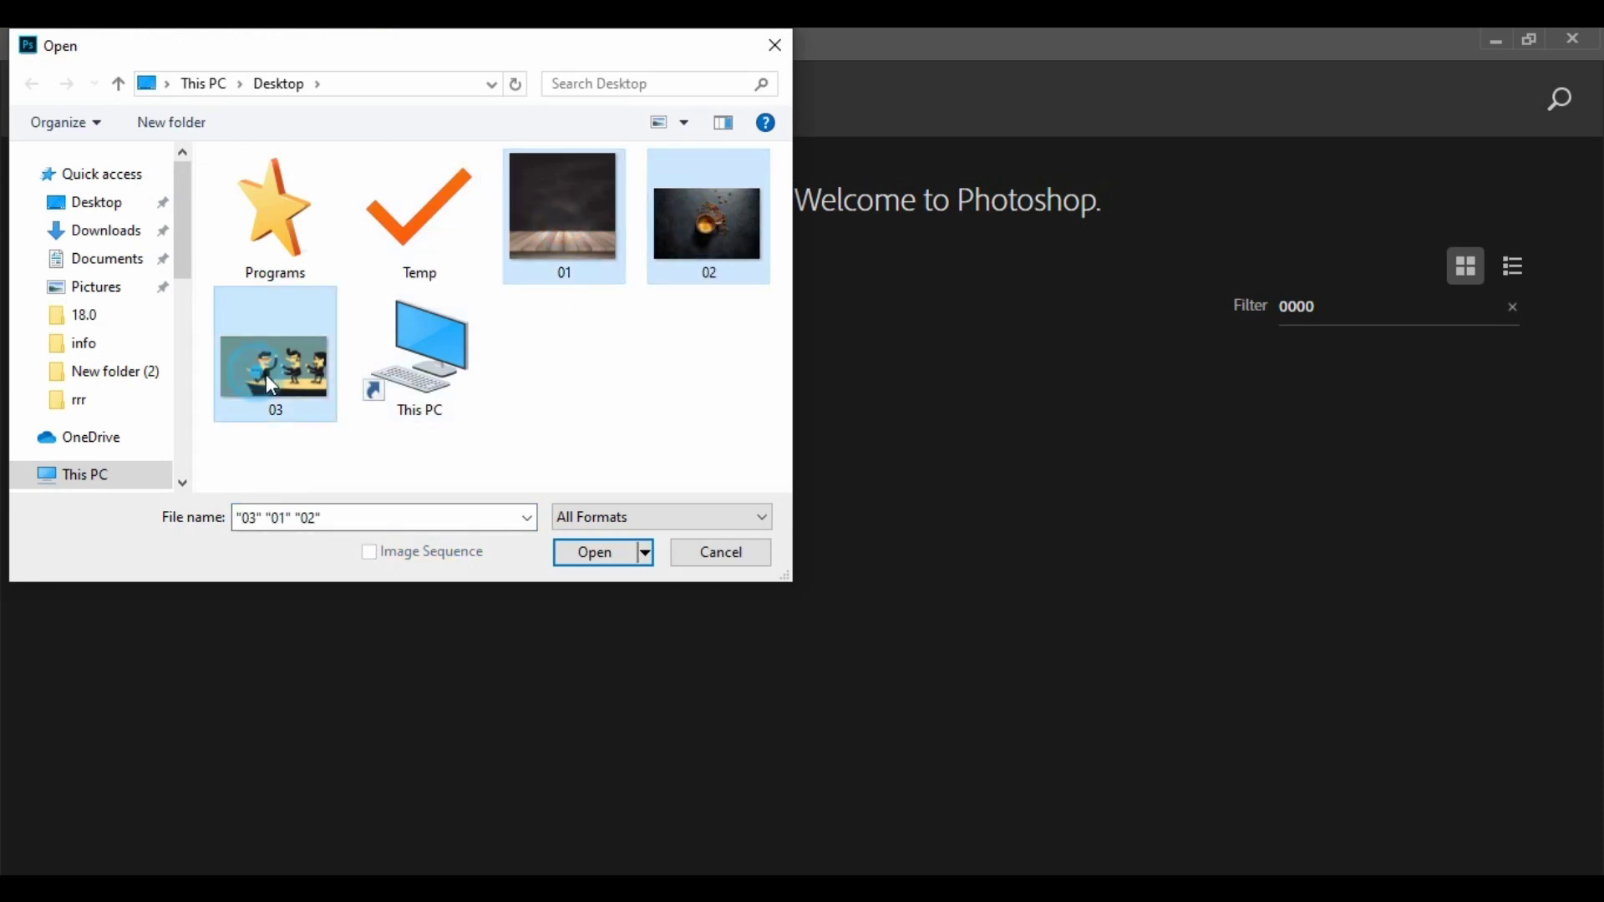
click(593, 553)
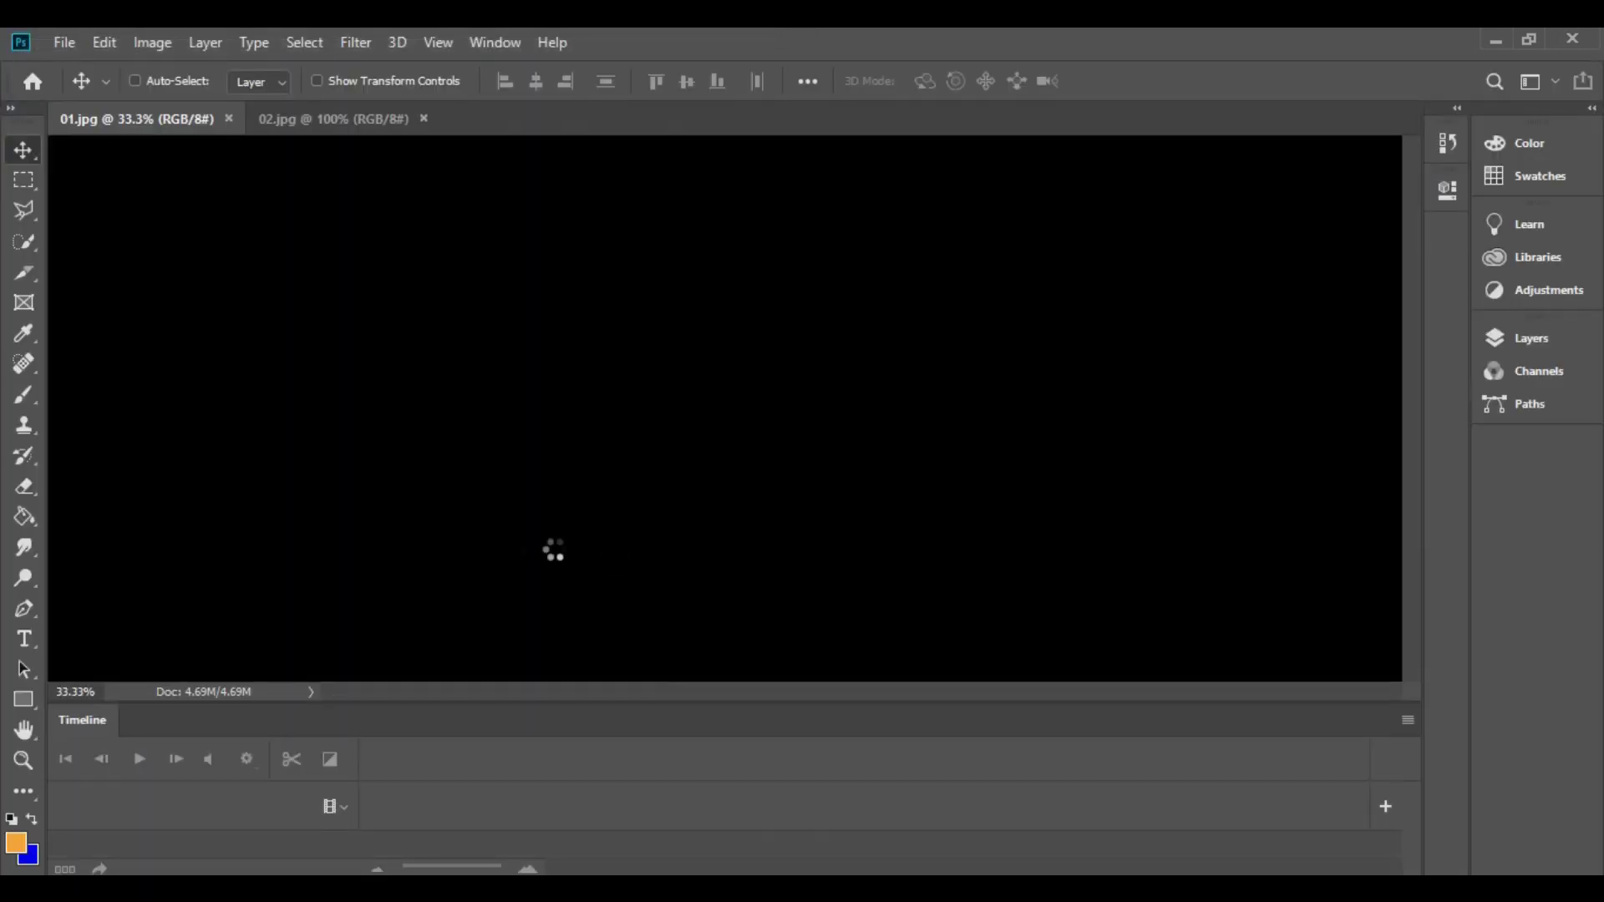
Make a rectangular selection around the coffee cup and the surrounding beans in 02.jpg.
click(314, 119)
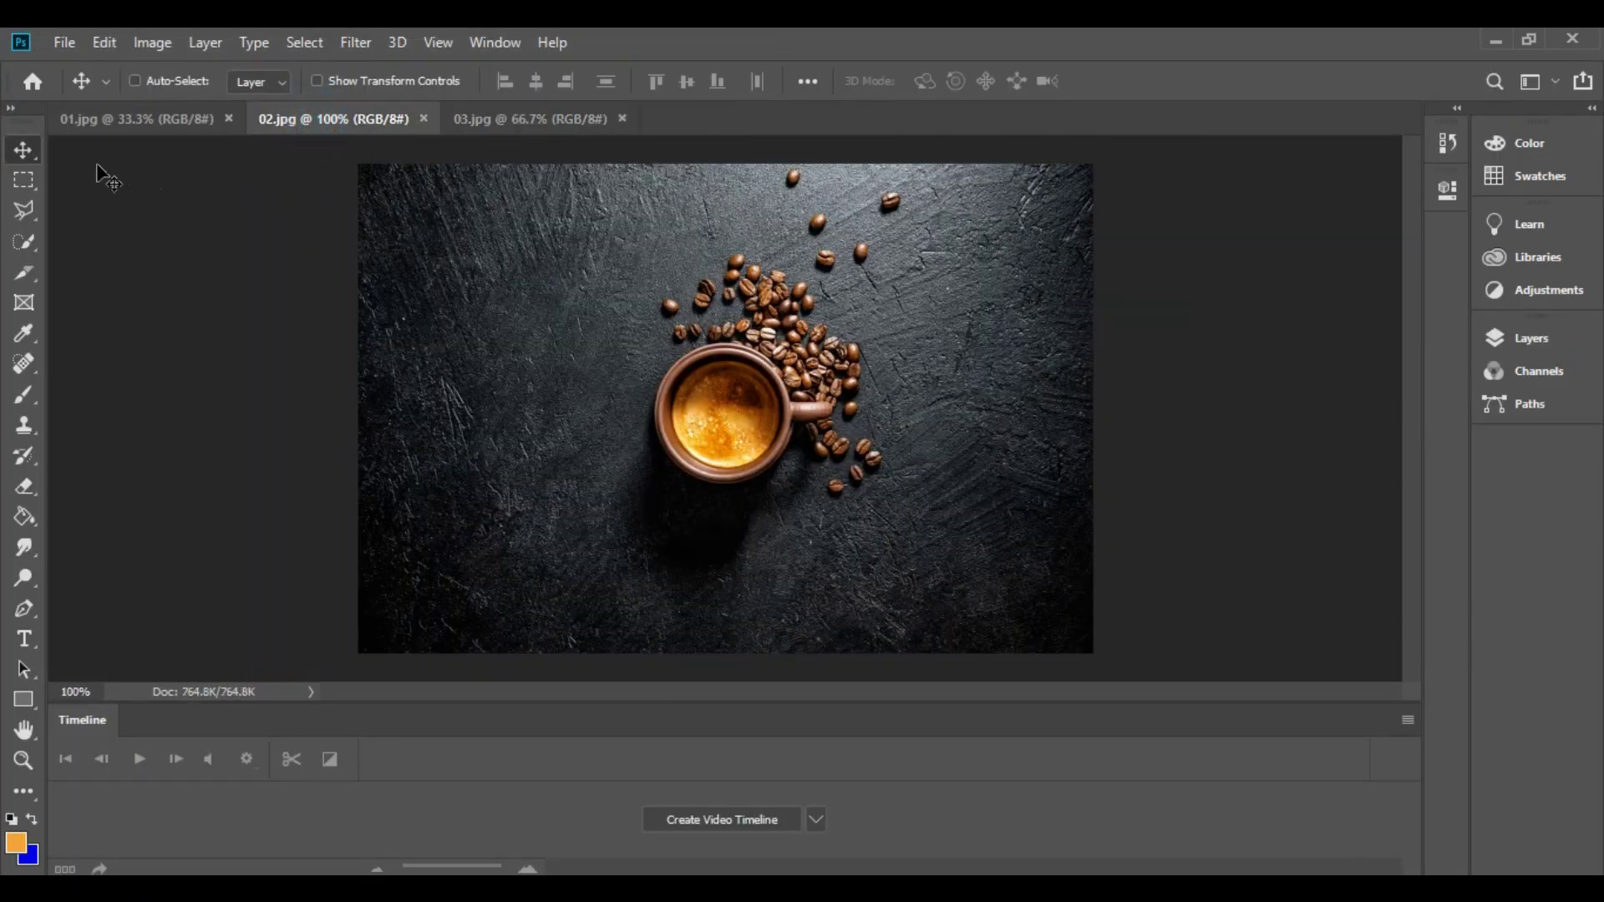
click(24, 177)
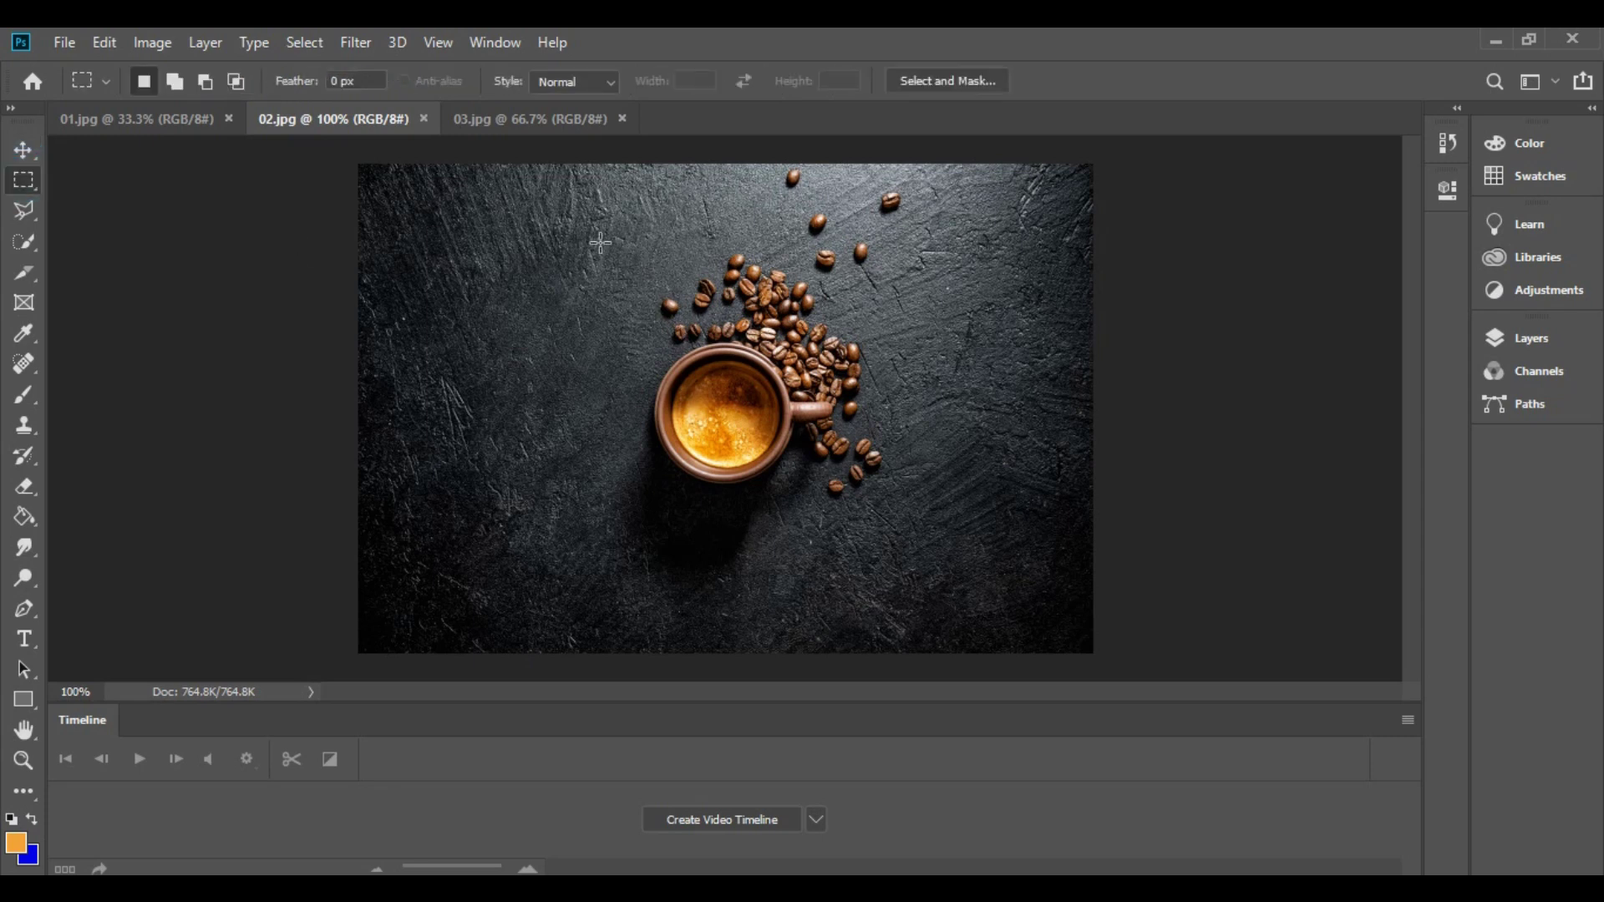
drag(600, 243, 916, 526)
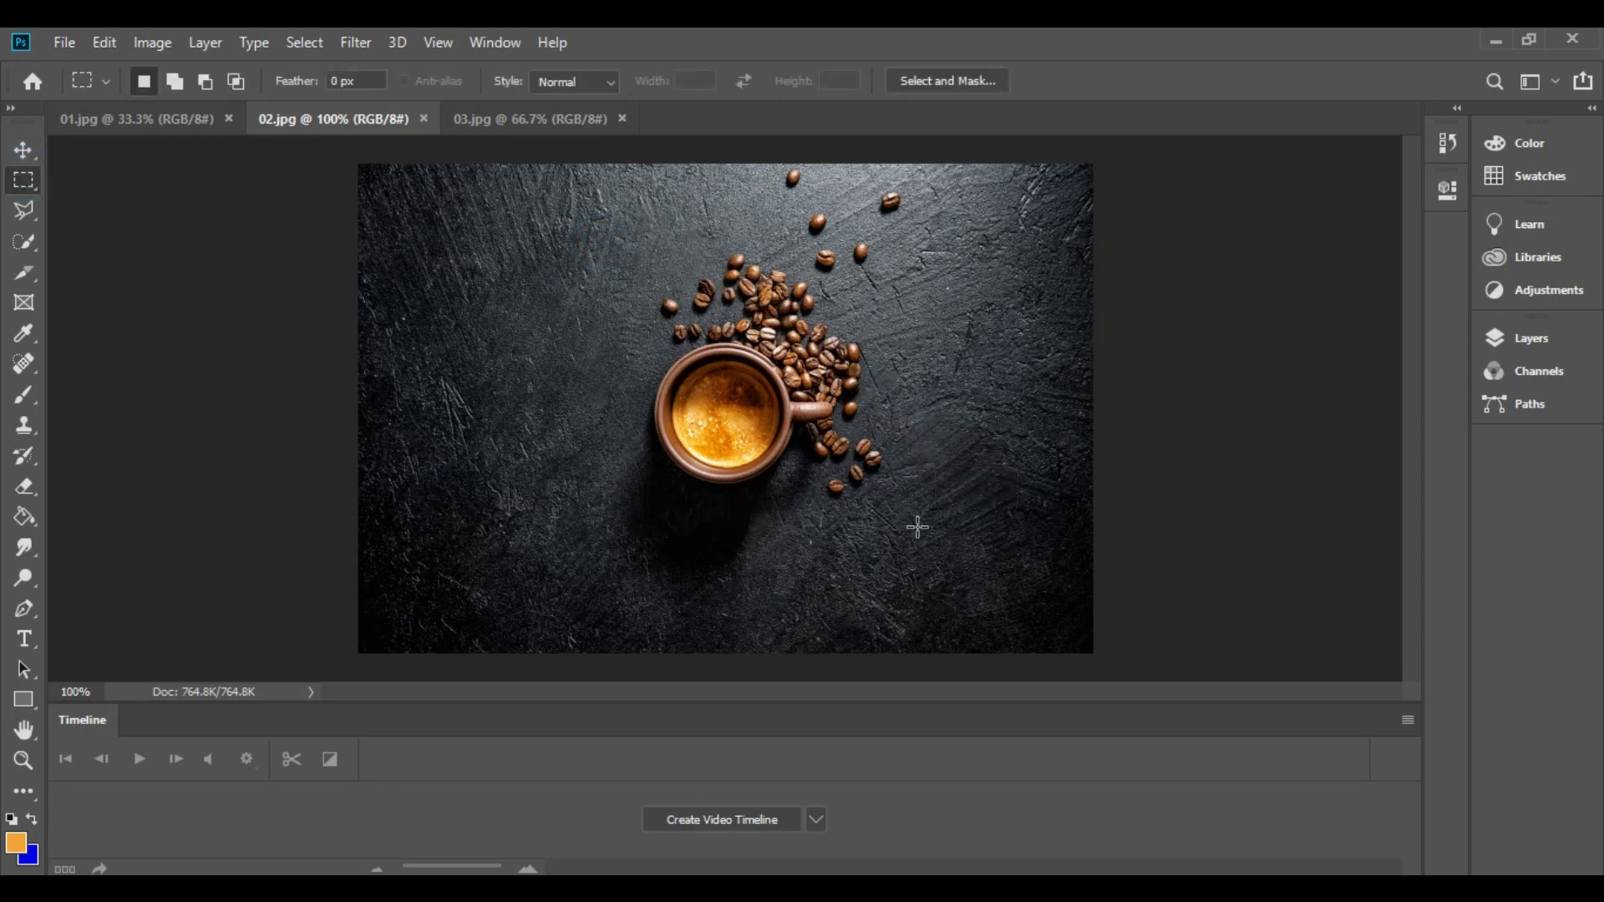
Try to move the selected cup area toward the upper left of 02.jpg and undo the move.
click(23, 148)
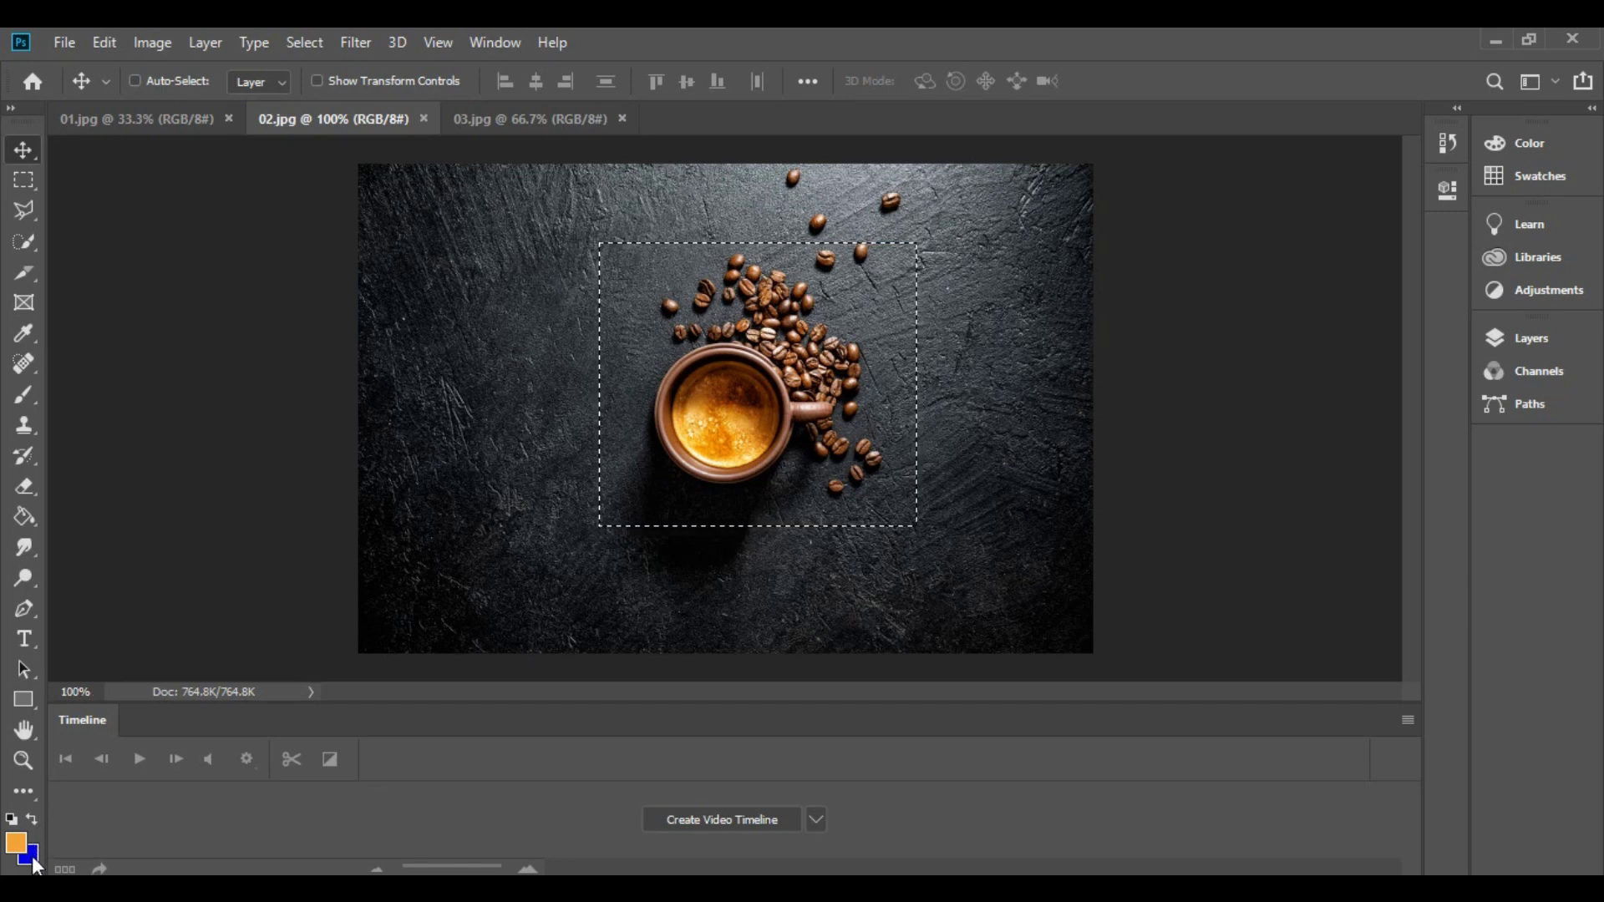
drag(835, 480, 621, 419)
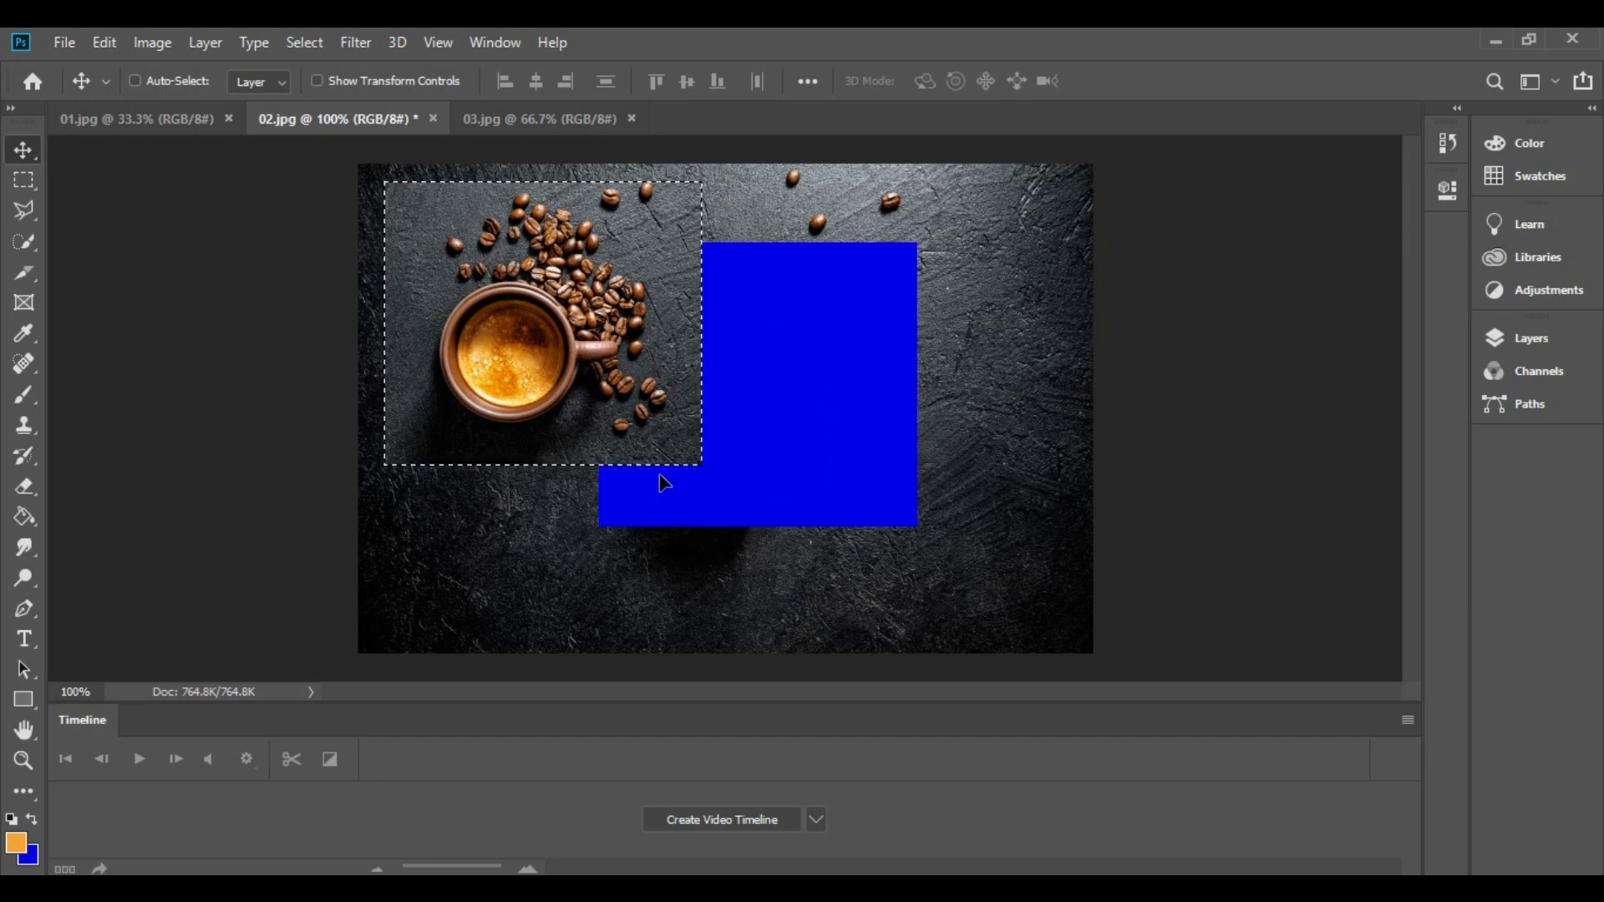
key(ctrl)
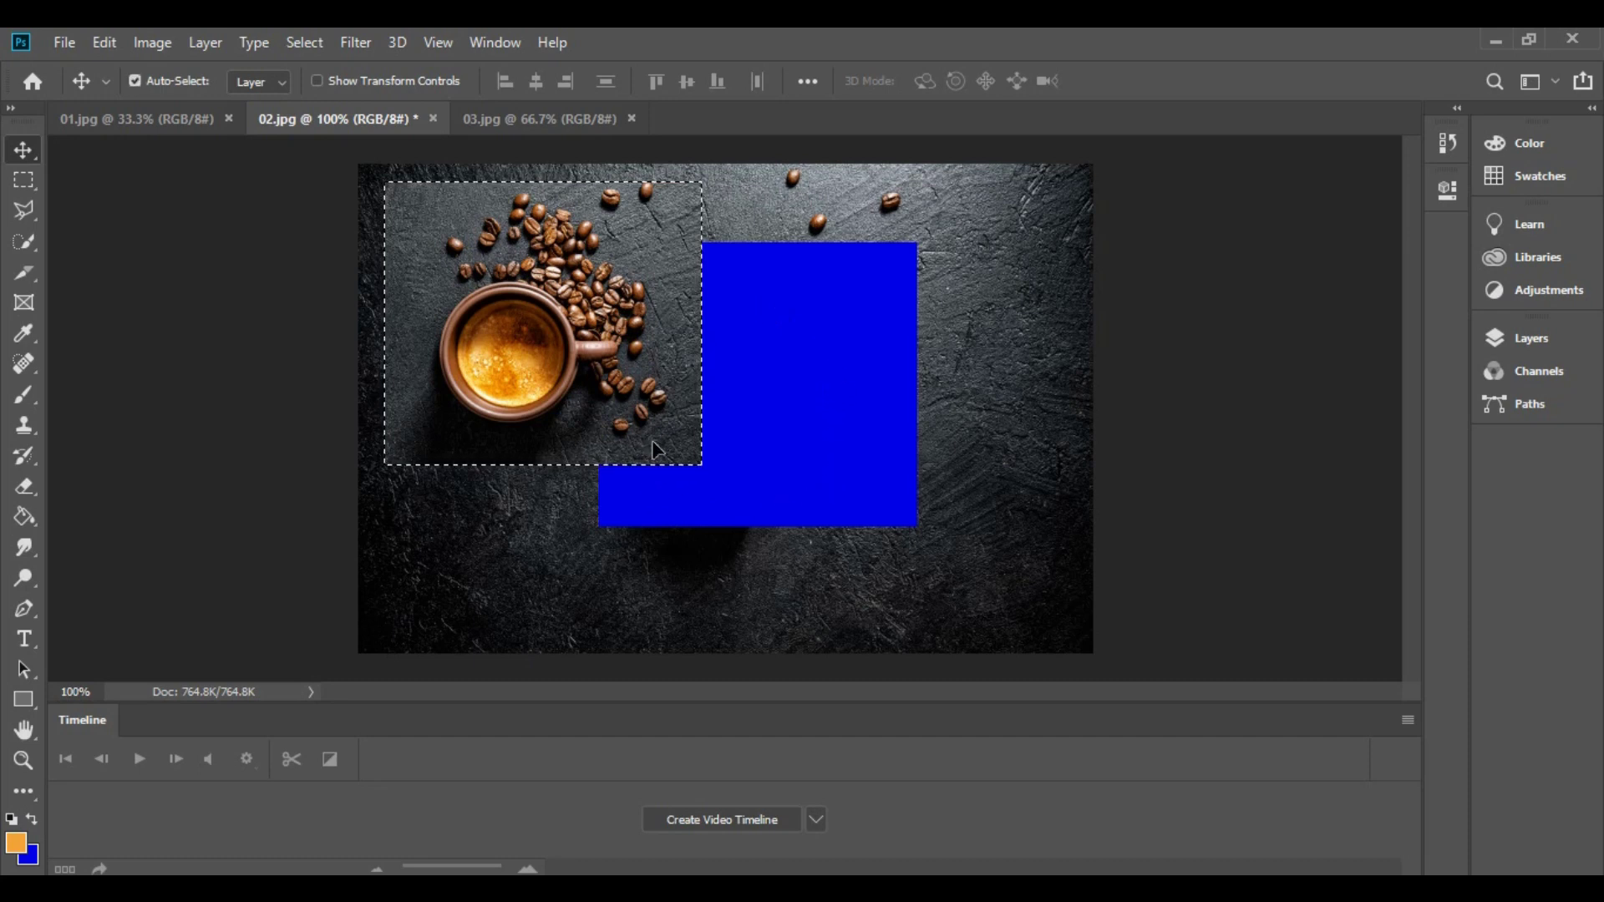
key(ctrl+z)
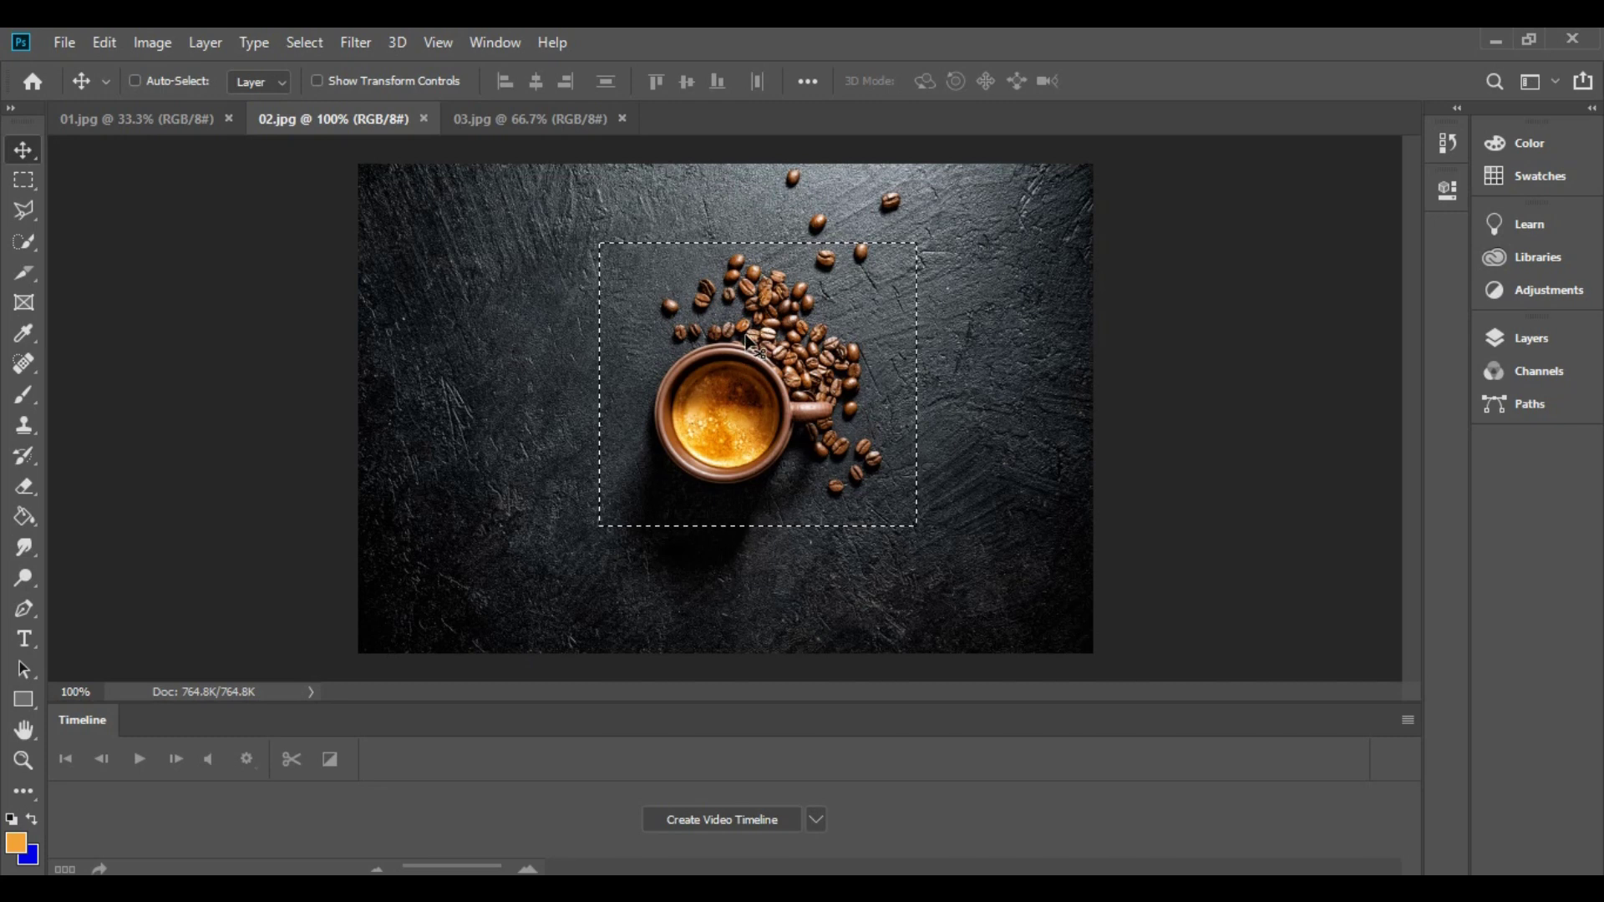
Copy the selected cup area from 02.jpg into 01.jpg with the Move tool and delete the copy.
drag(745, 337, 708, 368)
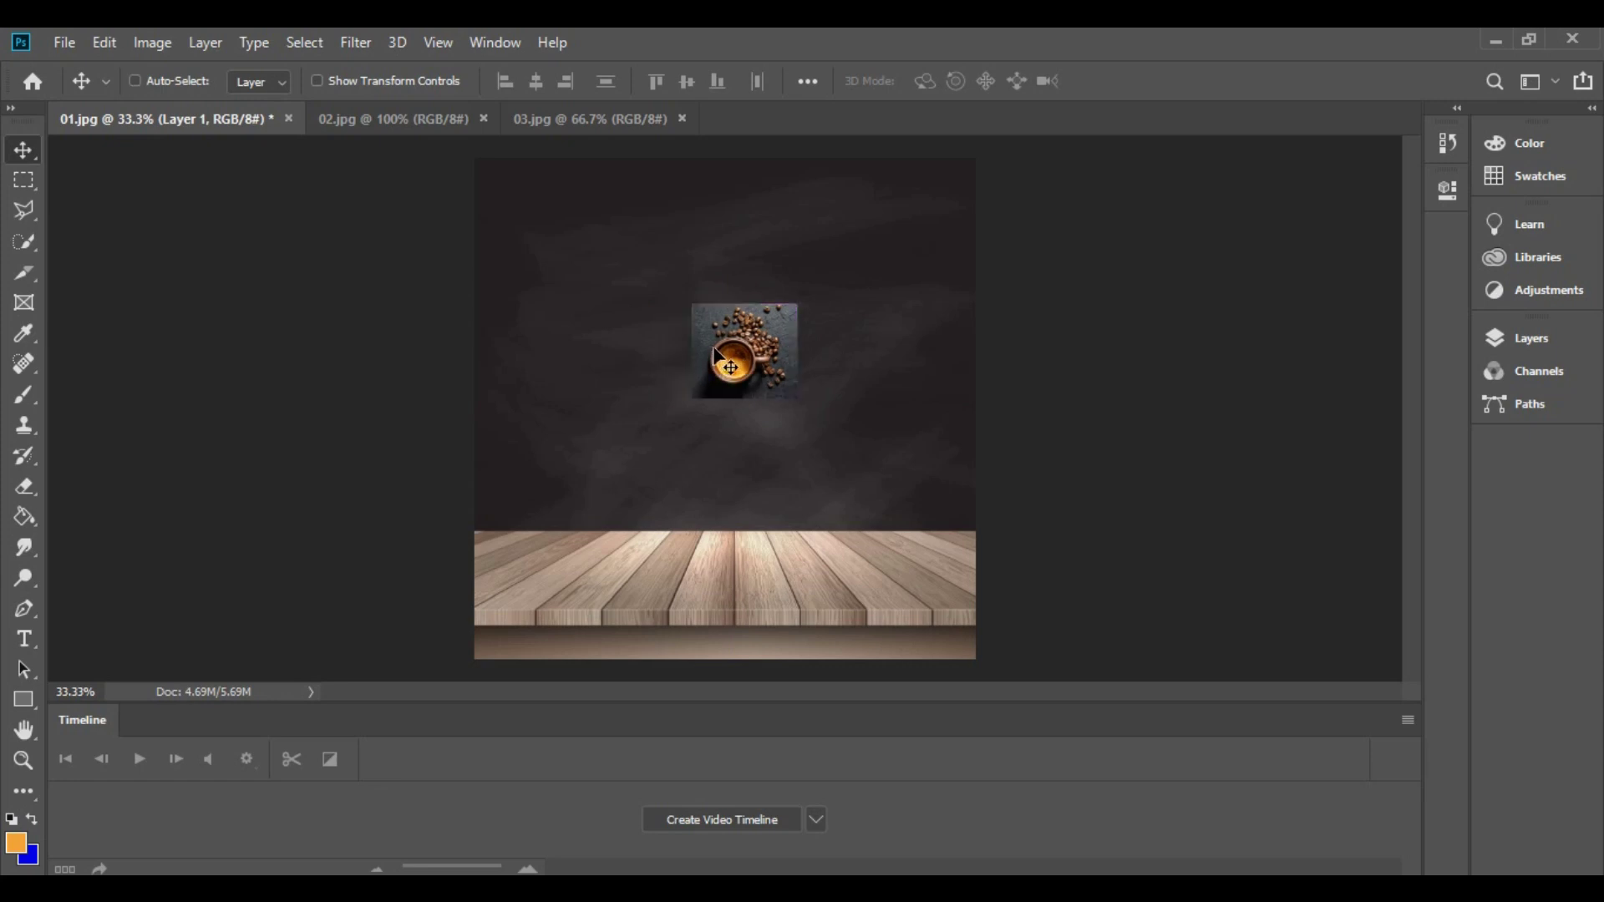
key(Delete)
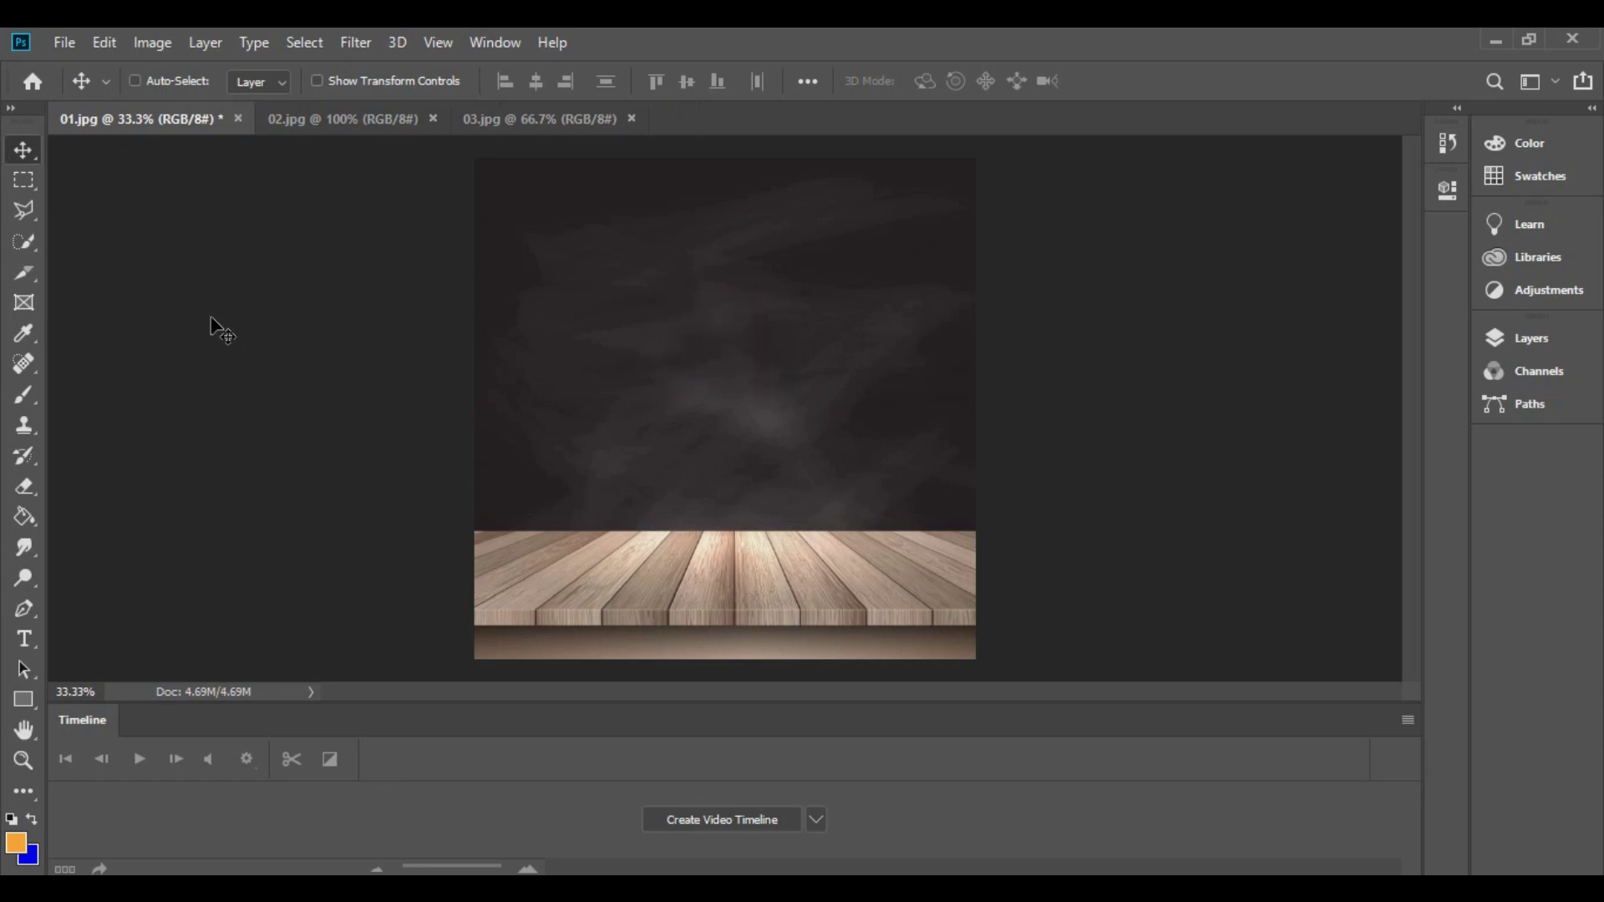
Draw a rectangular frame on the dark wall of 01.jpg and place the whole deselected 02.jpg image inside it.
click(24, 303)
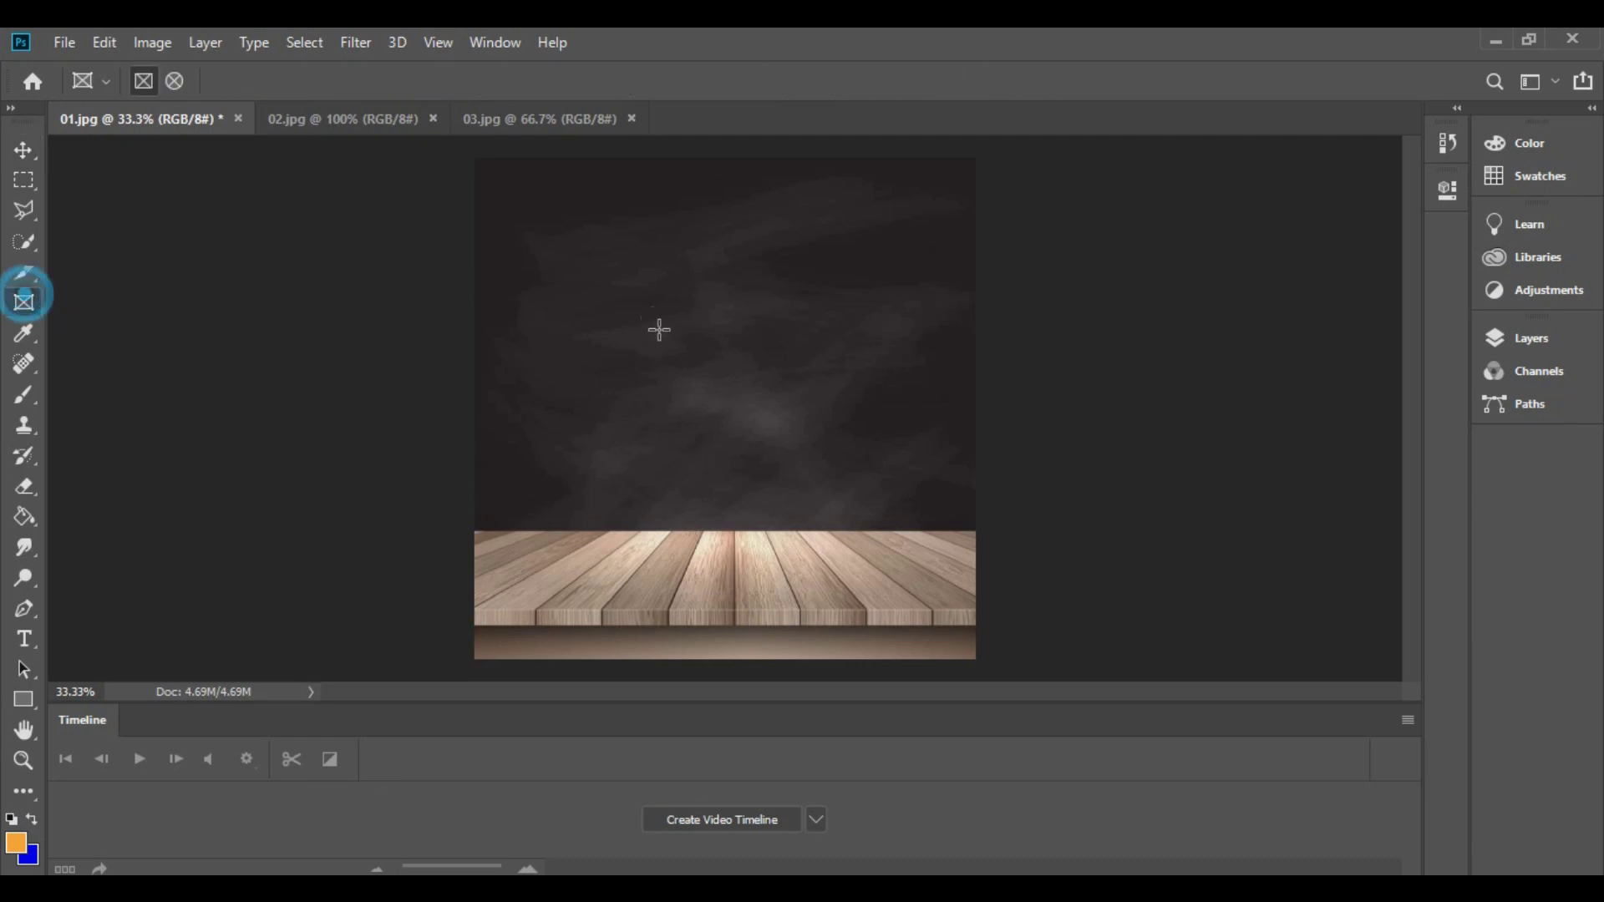
drag(640, 292, 807, 389)
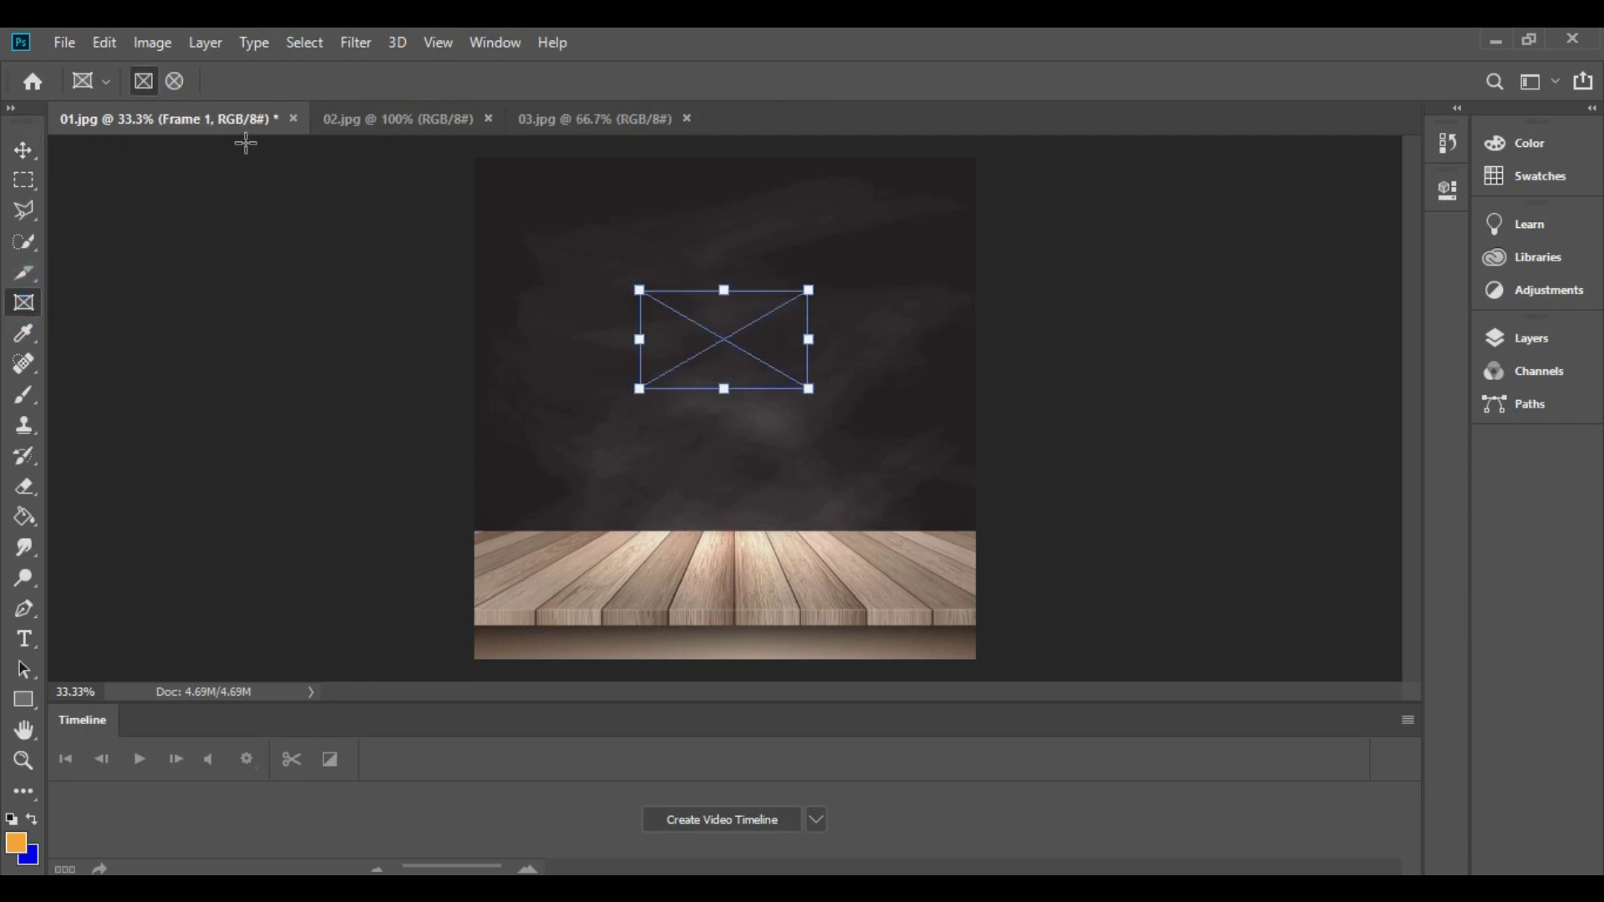
click(364, 121)
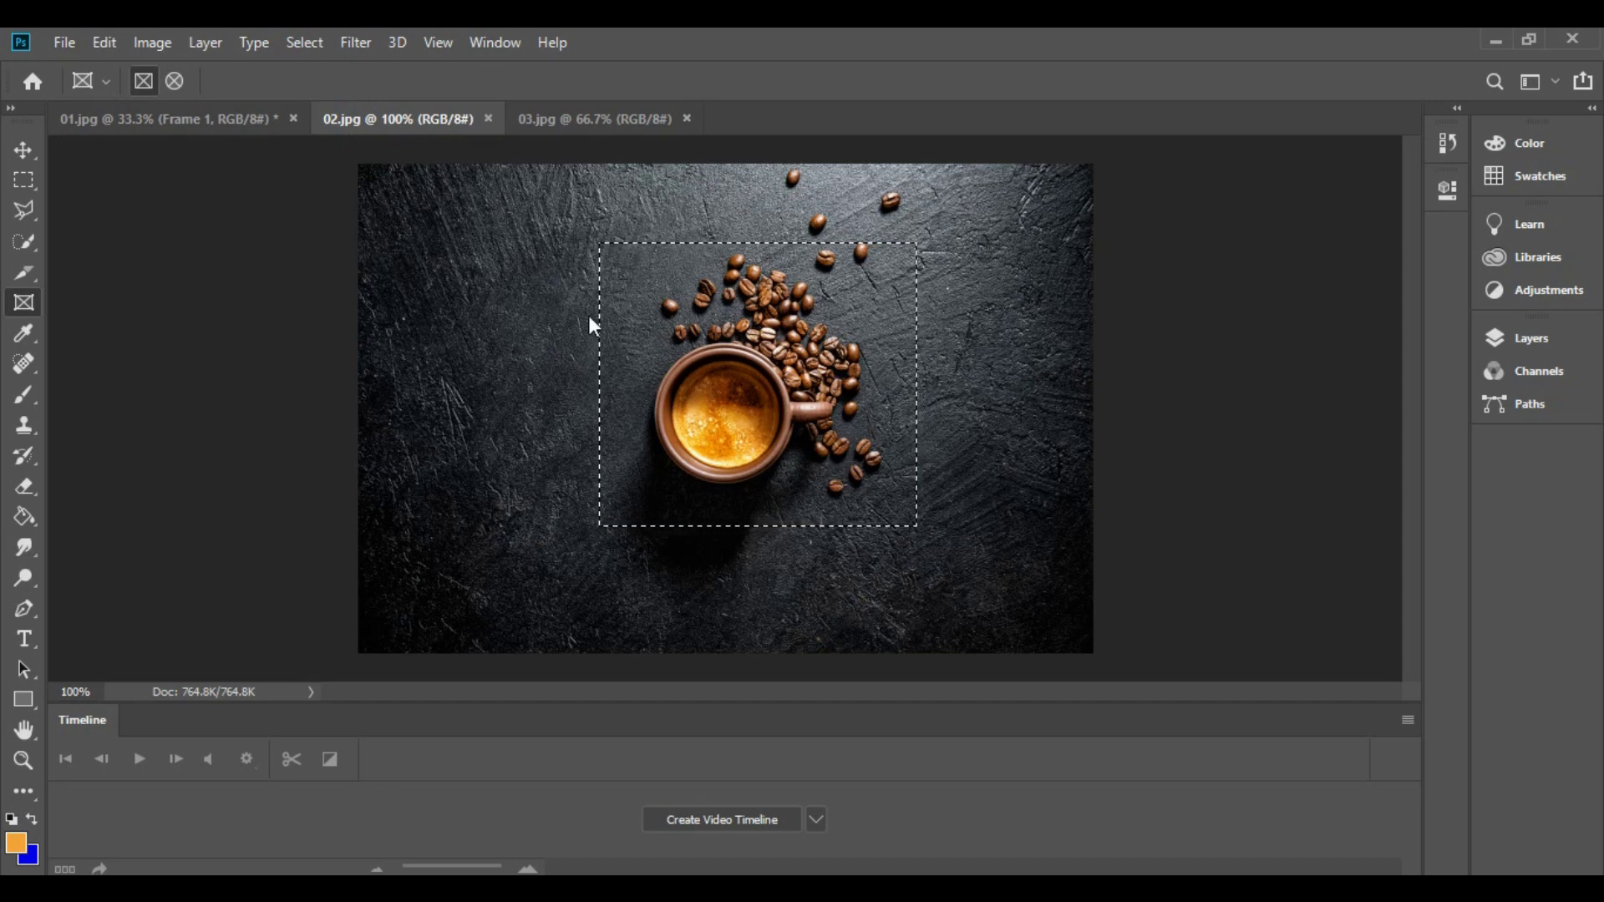
key(ctrl+d)
click(23, 150)
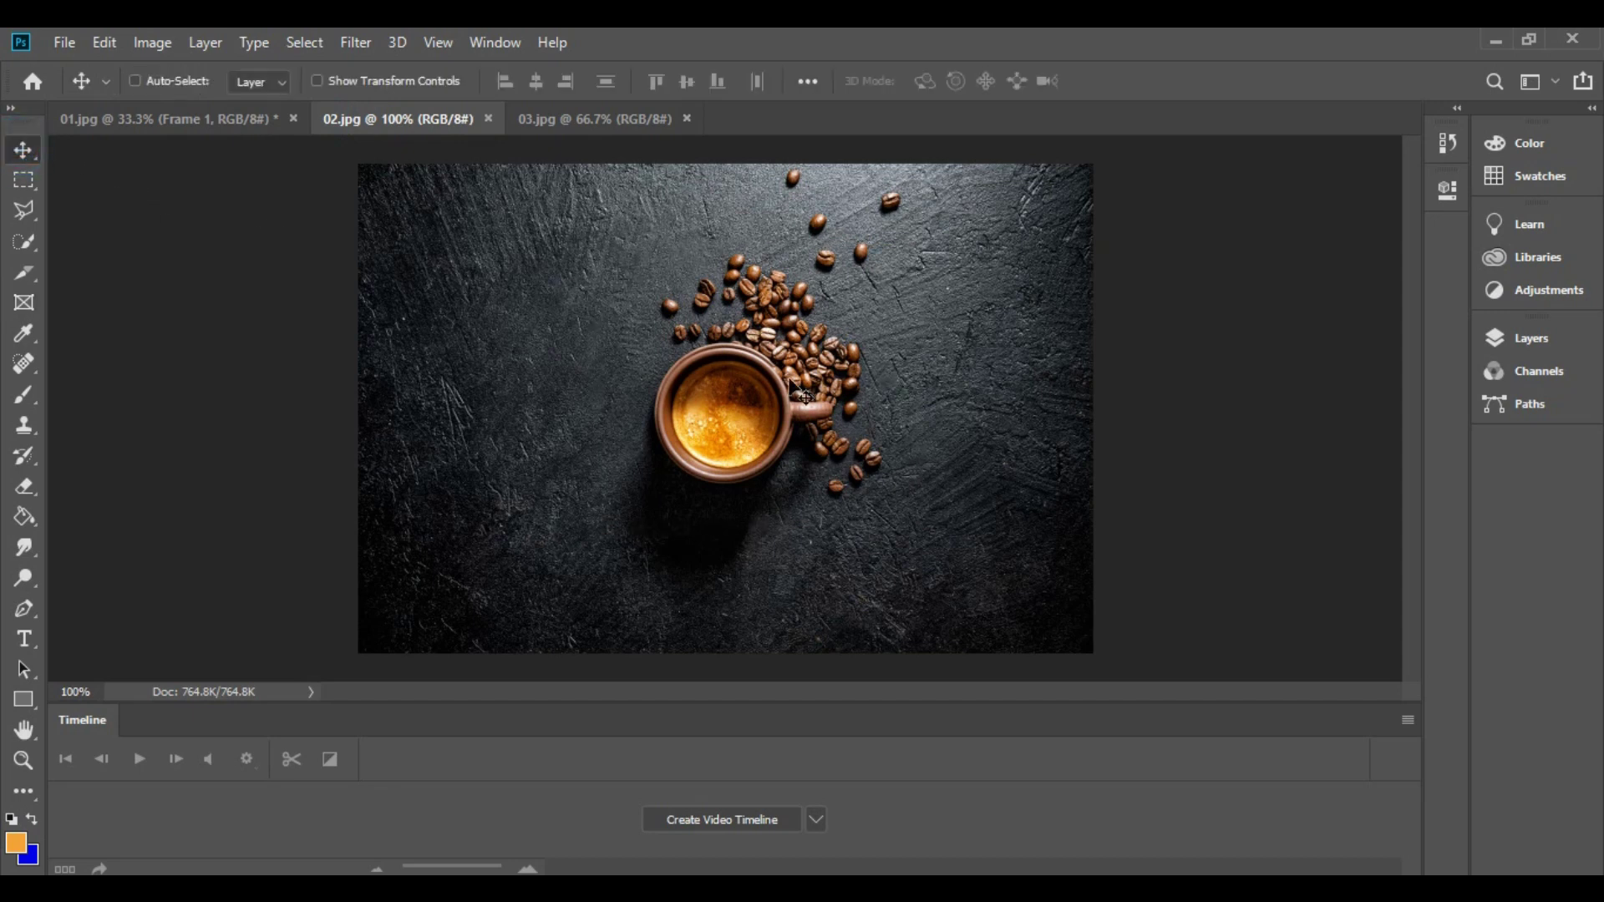
drag(788, 335, 649, 309)
mouse_move(725, 342)
mouse_down()
mouse_move(749, 323)
mouse_move(758, 386)
mouse_move(756, 328)
mouse_move(761, 368)
mouse_move(794, 351)
mouse_move(818, 372)
mouse_move(685, 361)
mouse_move(746, 357)
mouse_up()
Delete the coffee image and its rectangular frame from 01.jpg.
key(Delete)
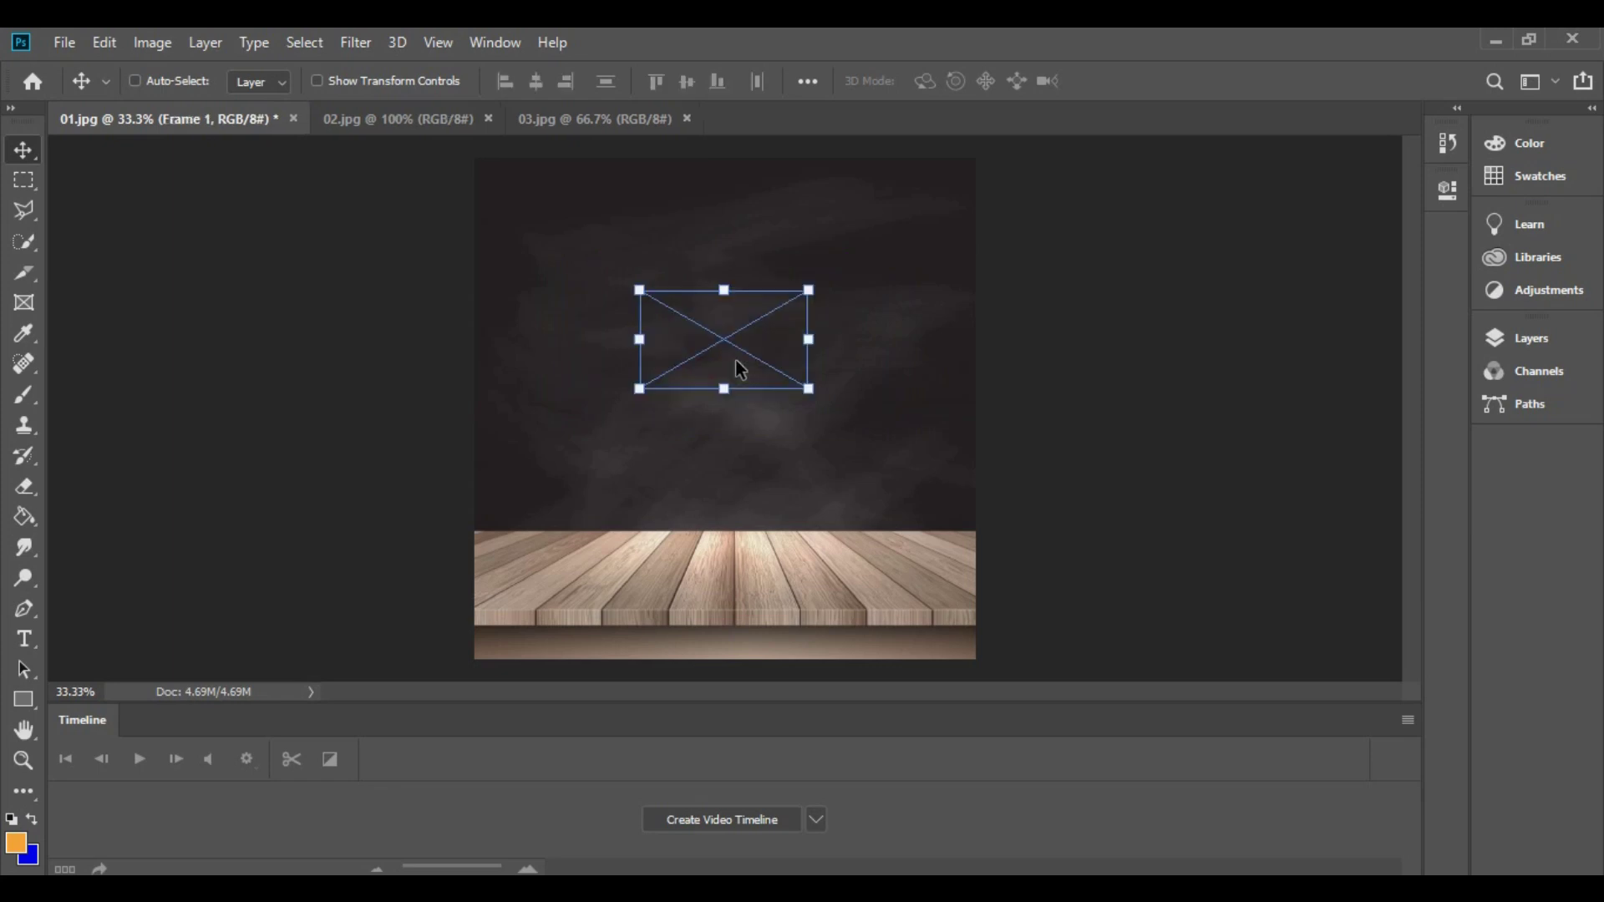
key(Delete)
Draw an elliptical frame on the upper-left part of the dark wall in 01.jpg.
click(25, 303)
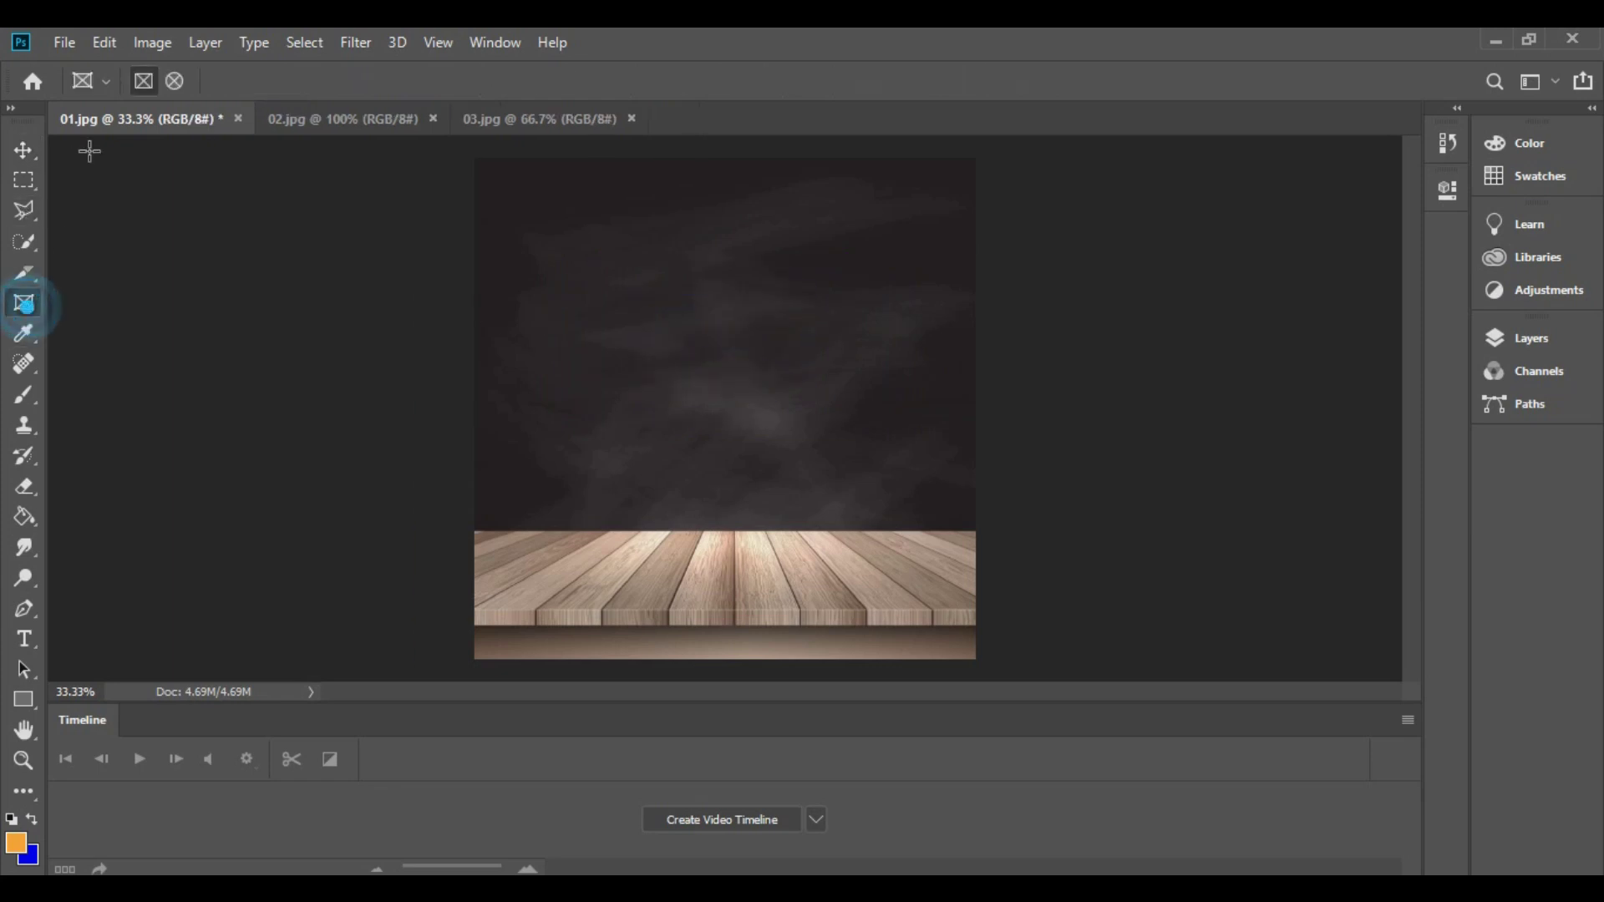
click(174, 80)
drag(499, 233, 682, 368)
Place the 02.jpg coffee image inside the elliptical frame in 01.jpg with the Move tool.
click(413, 122)
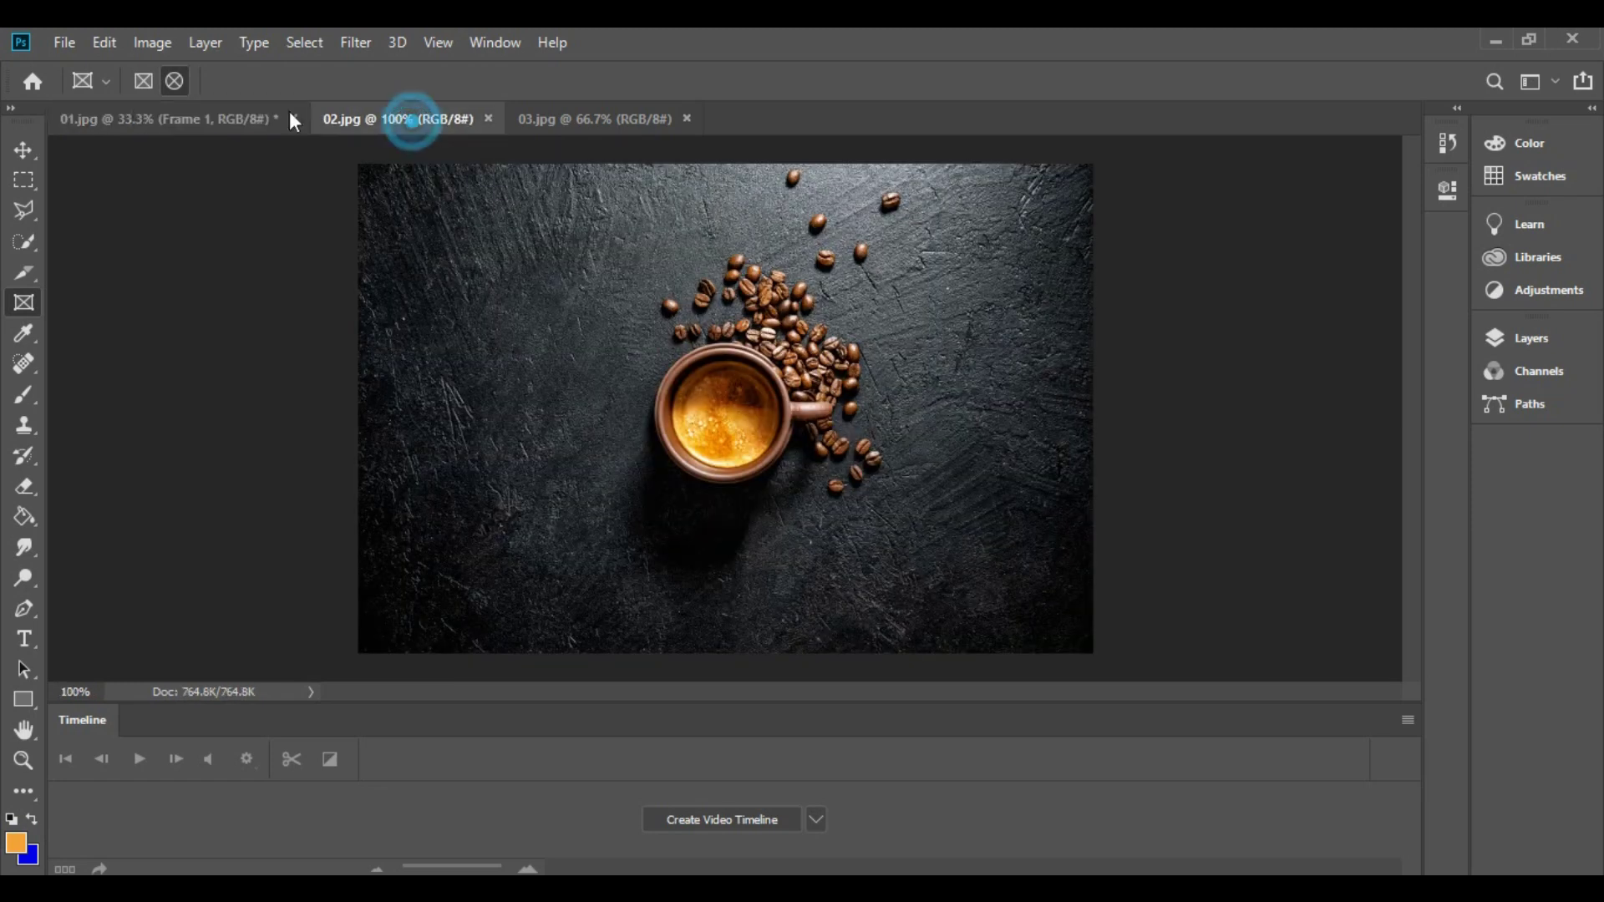
click(23, 149)
drag(678, 351, 577, 306)
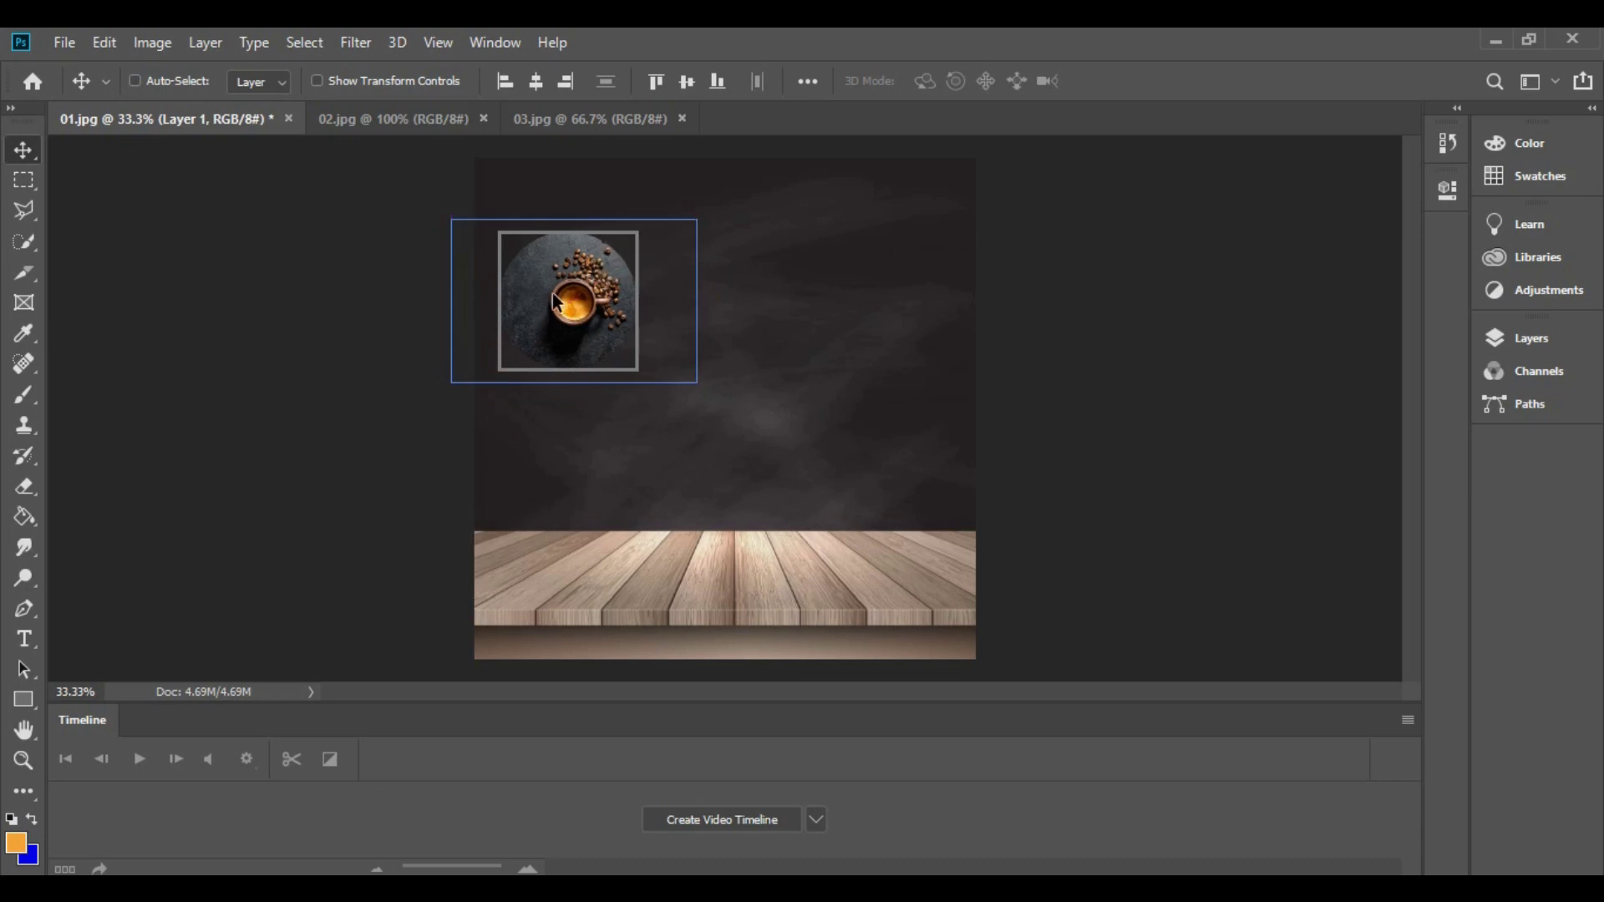
Crop 03.jpg to the area around the blindfolded man with the Crop tool and undo the crop.
click(557, 121)
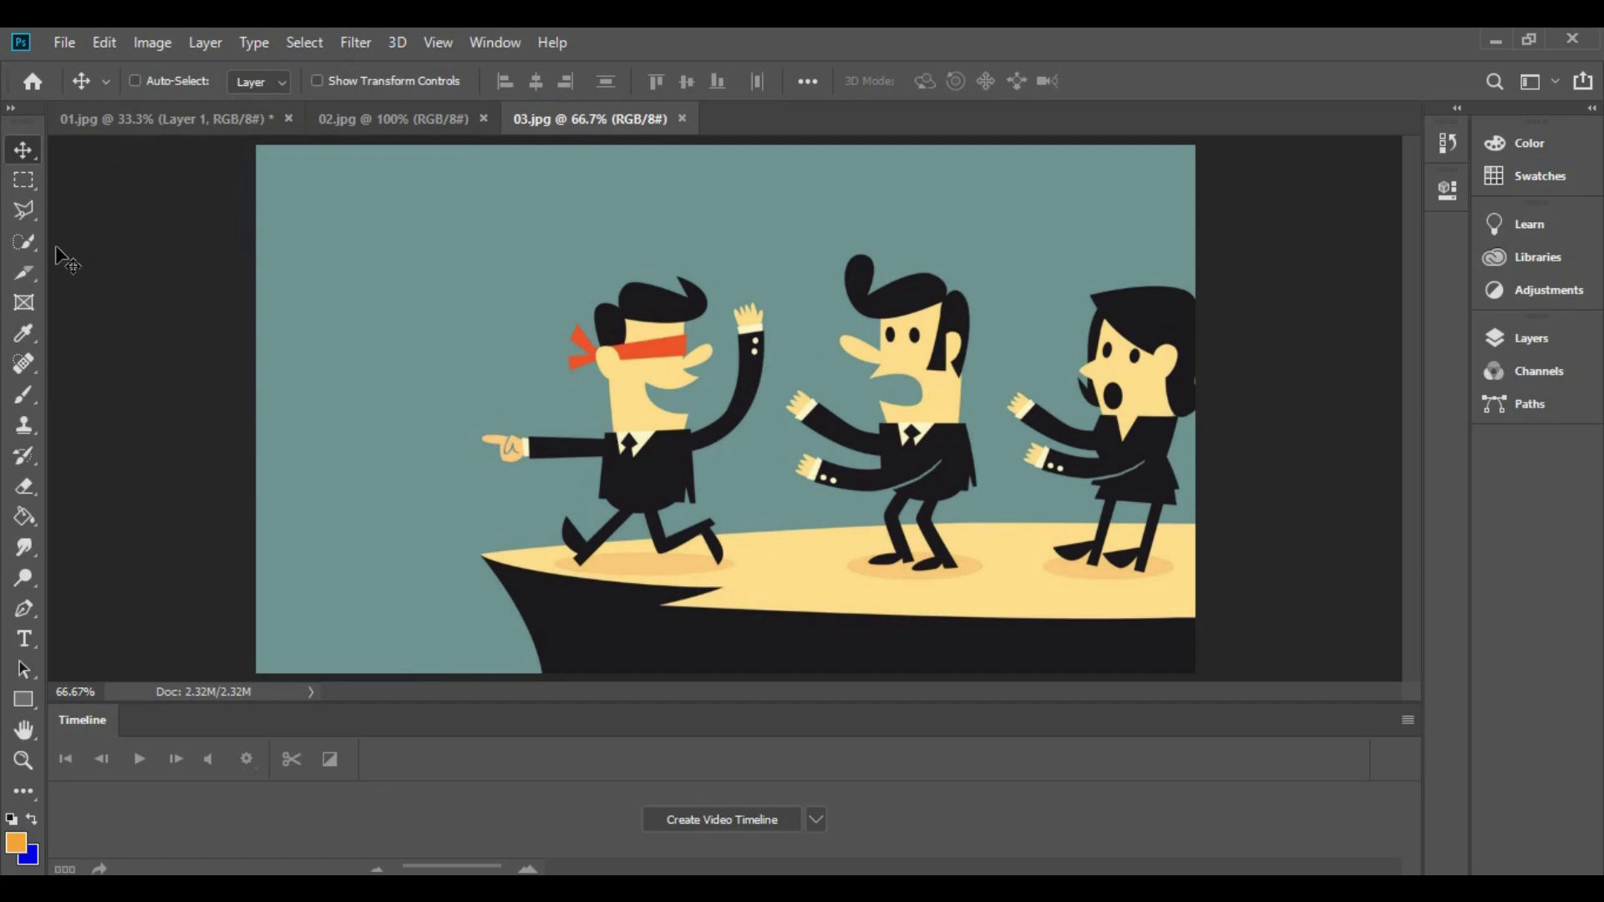
drag(27, 261, 104, 274)
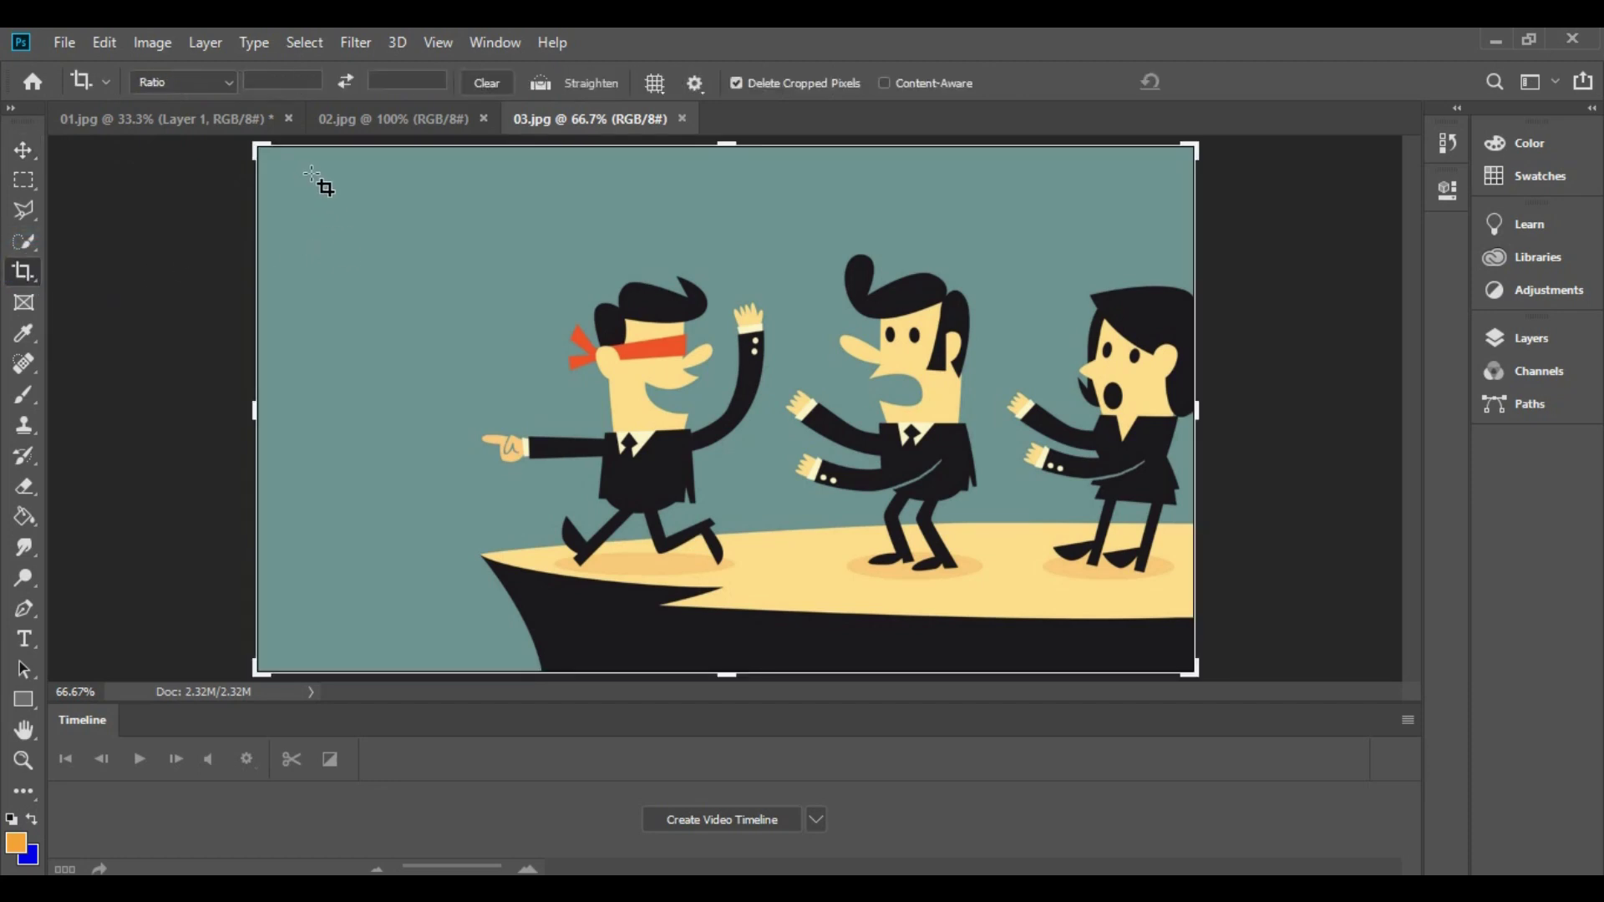
drag(312, 173, 809, 630)
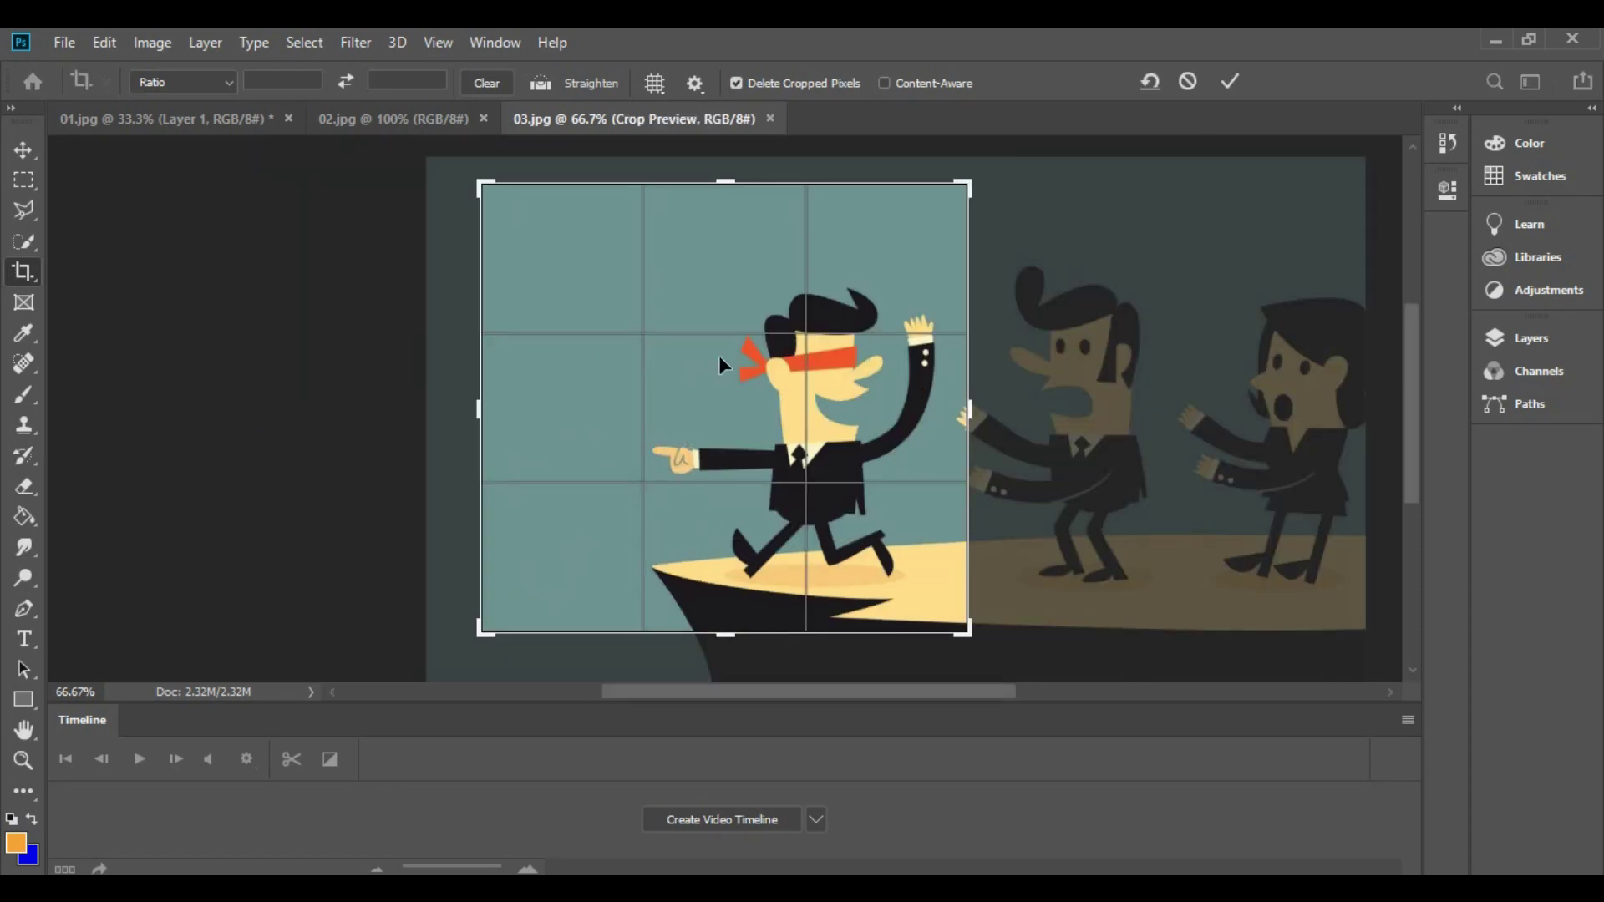
double_click(718, 355)
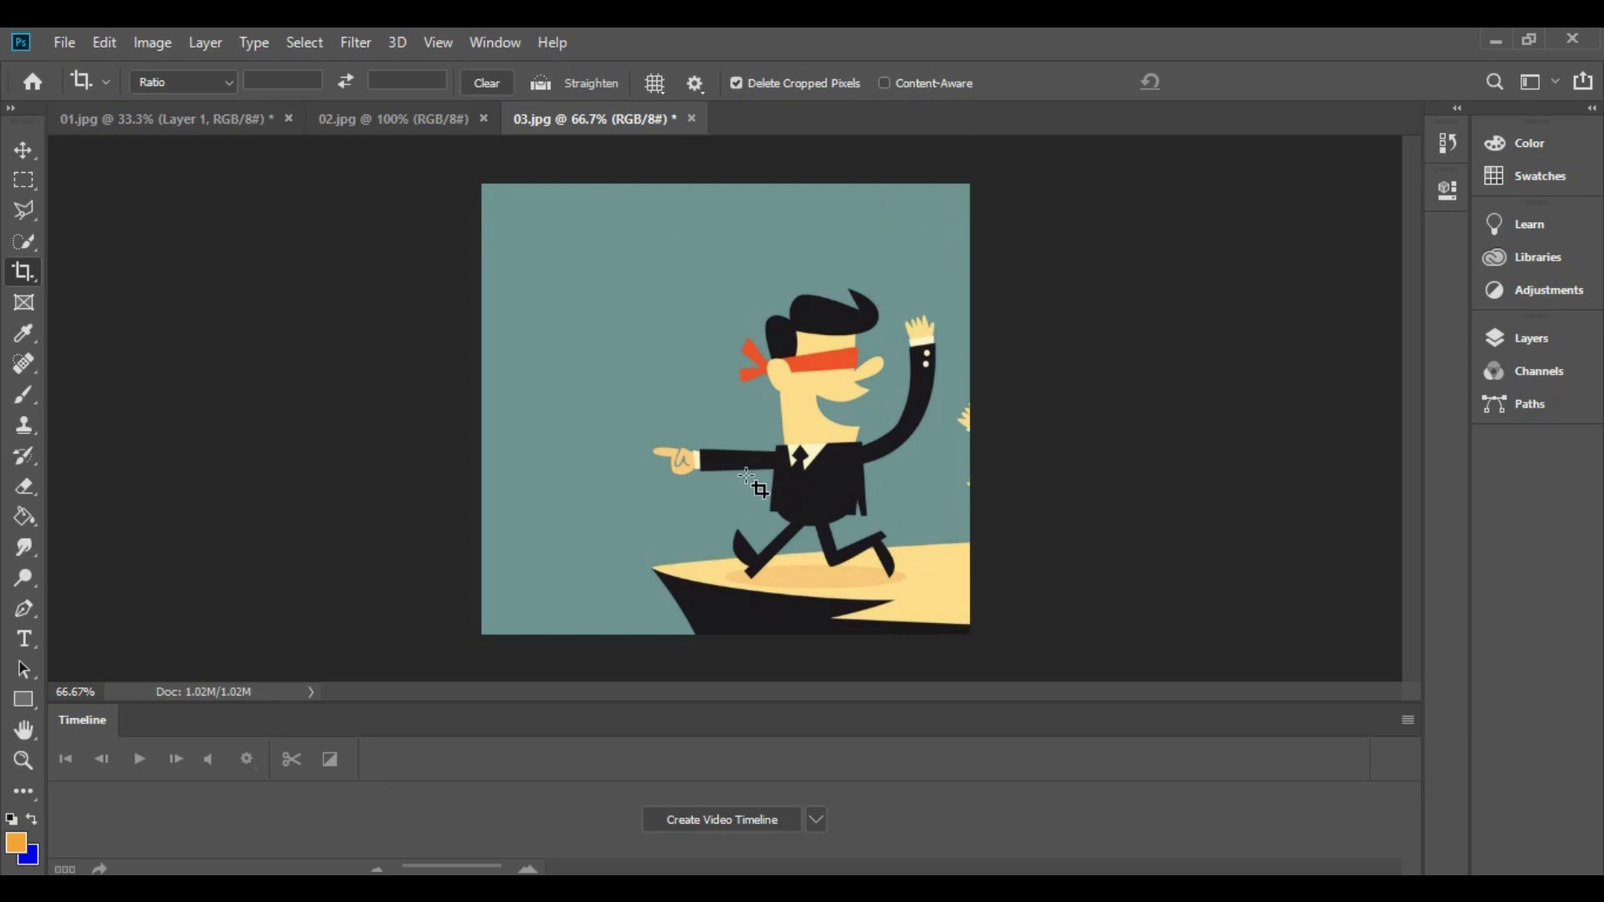
key(ctrl+z)
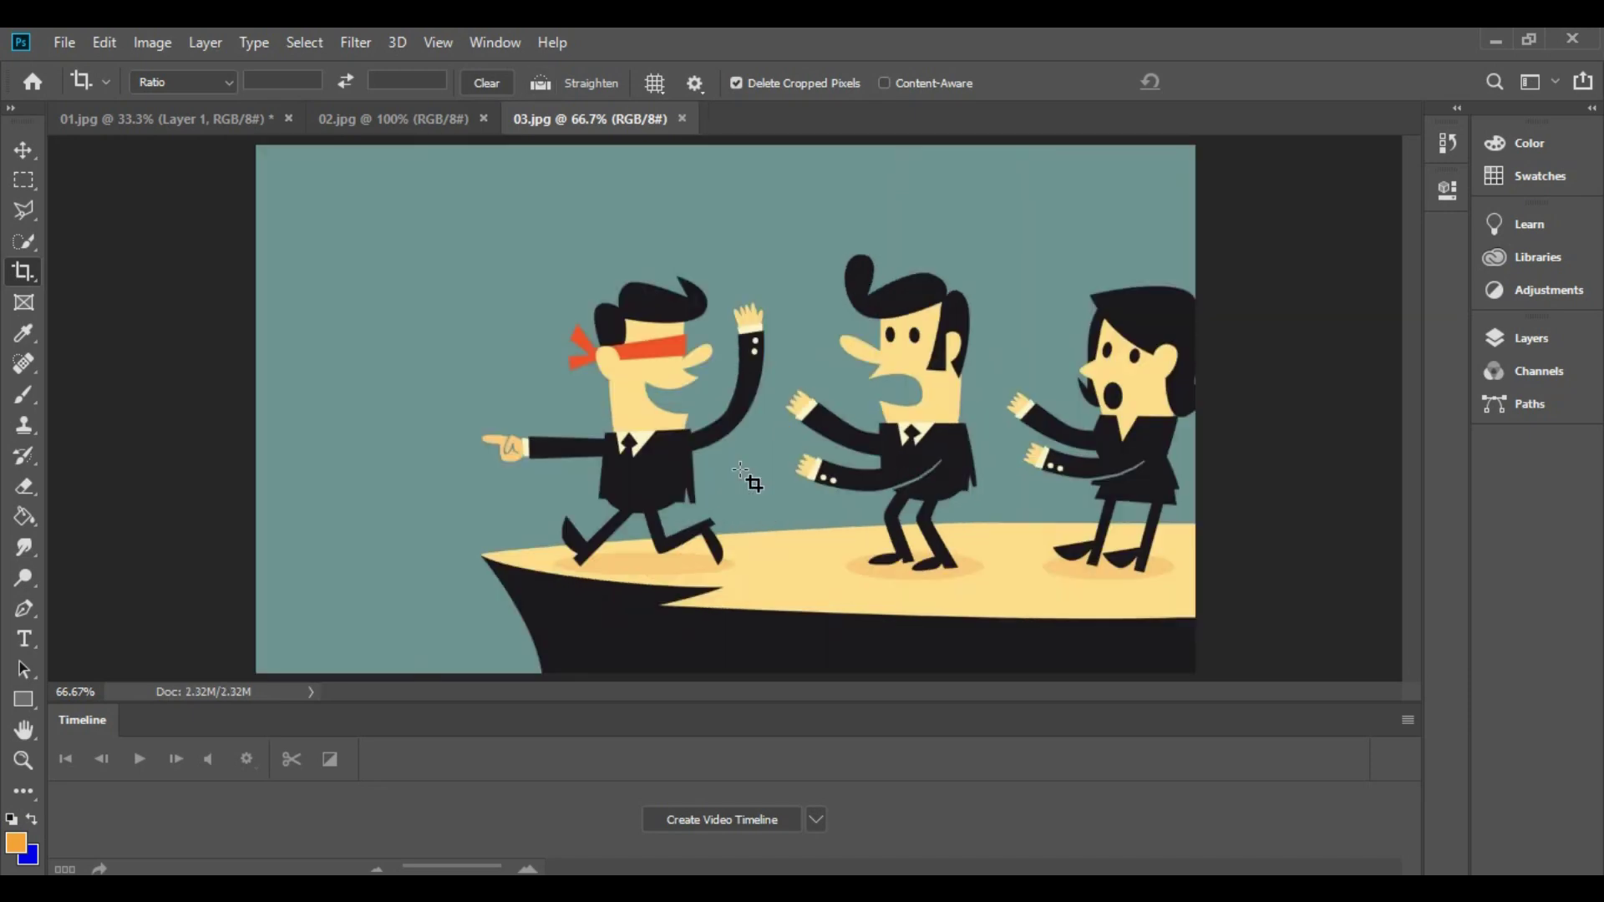
Perspective-crop 03.jpg across its full width, with the crop boundary much shorter on the left side than on the right.
click(20, 271)
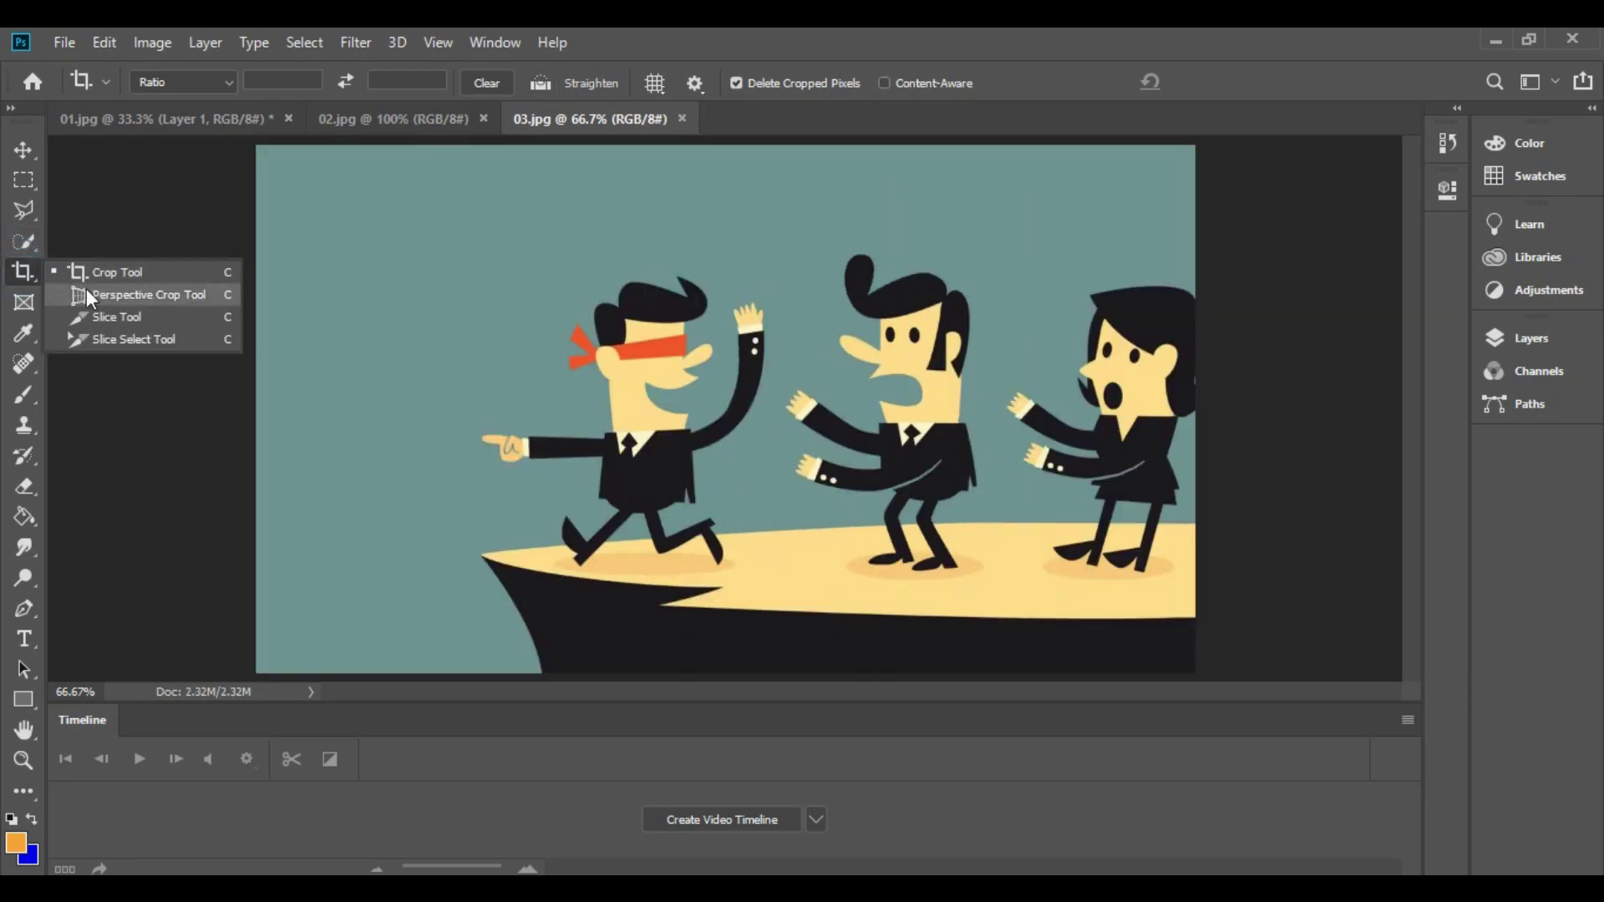
click(87, 289)
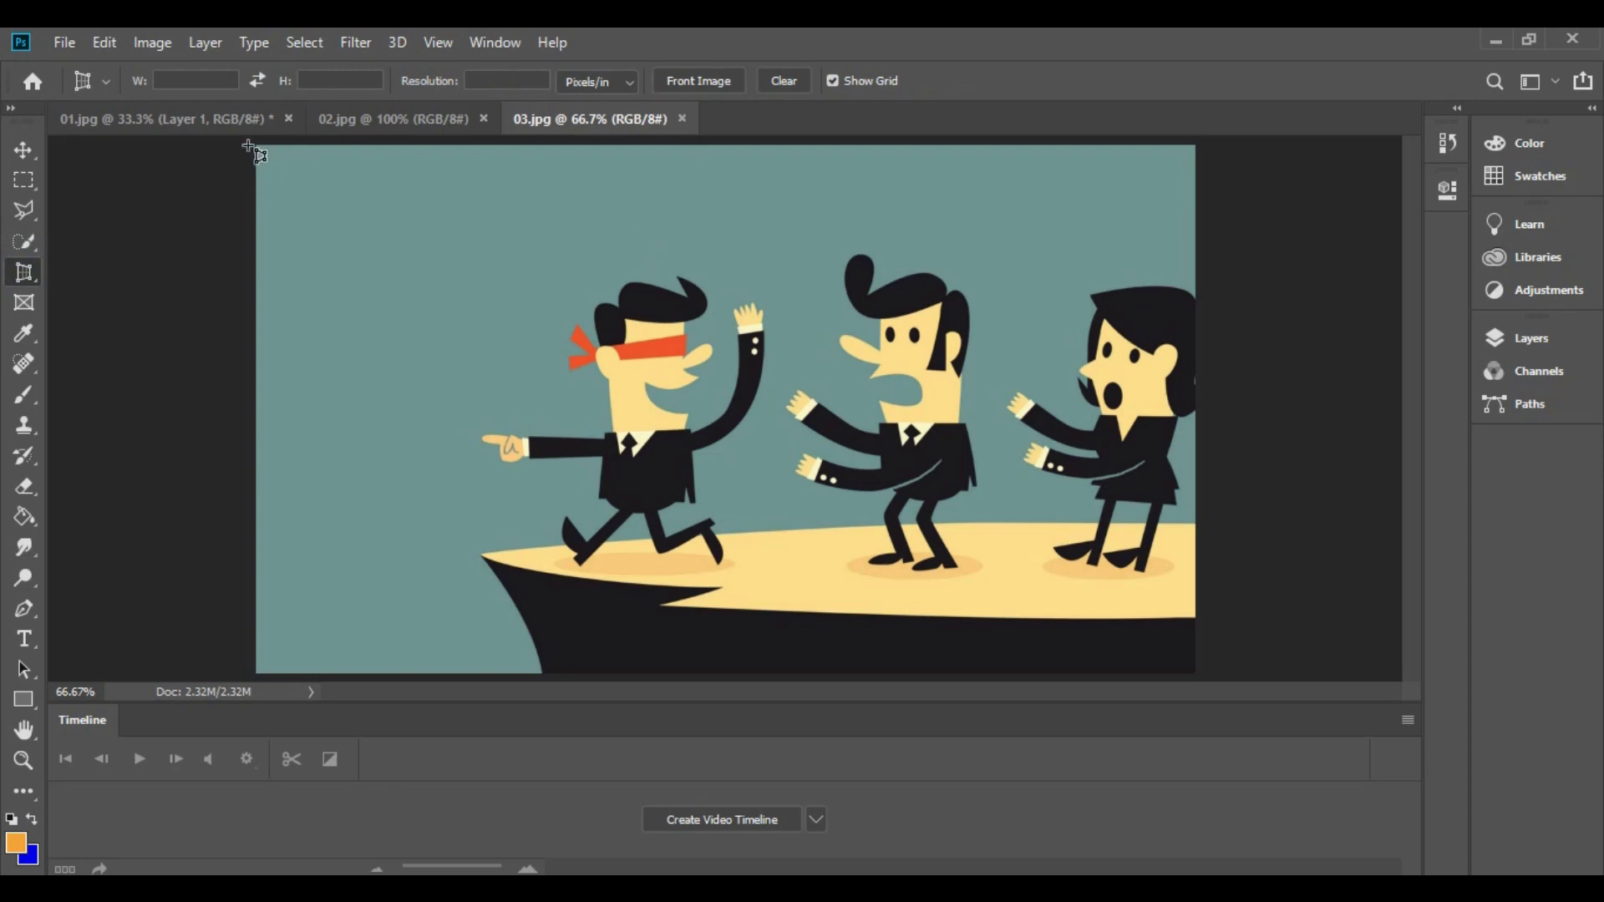
drag(255, 196, 1192, 621)
drag(1196, 198, 1193, 152)
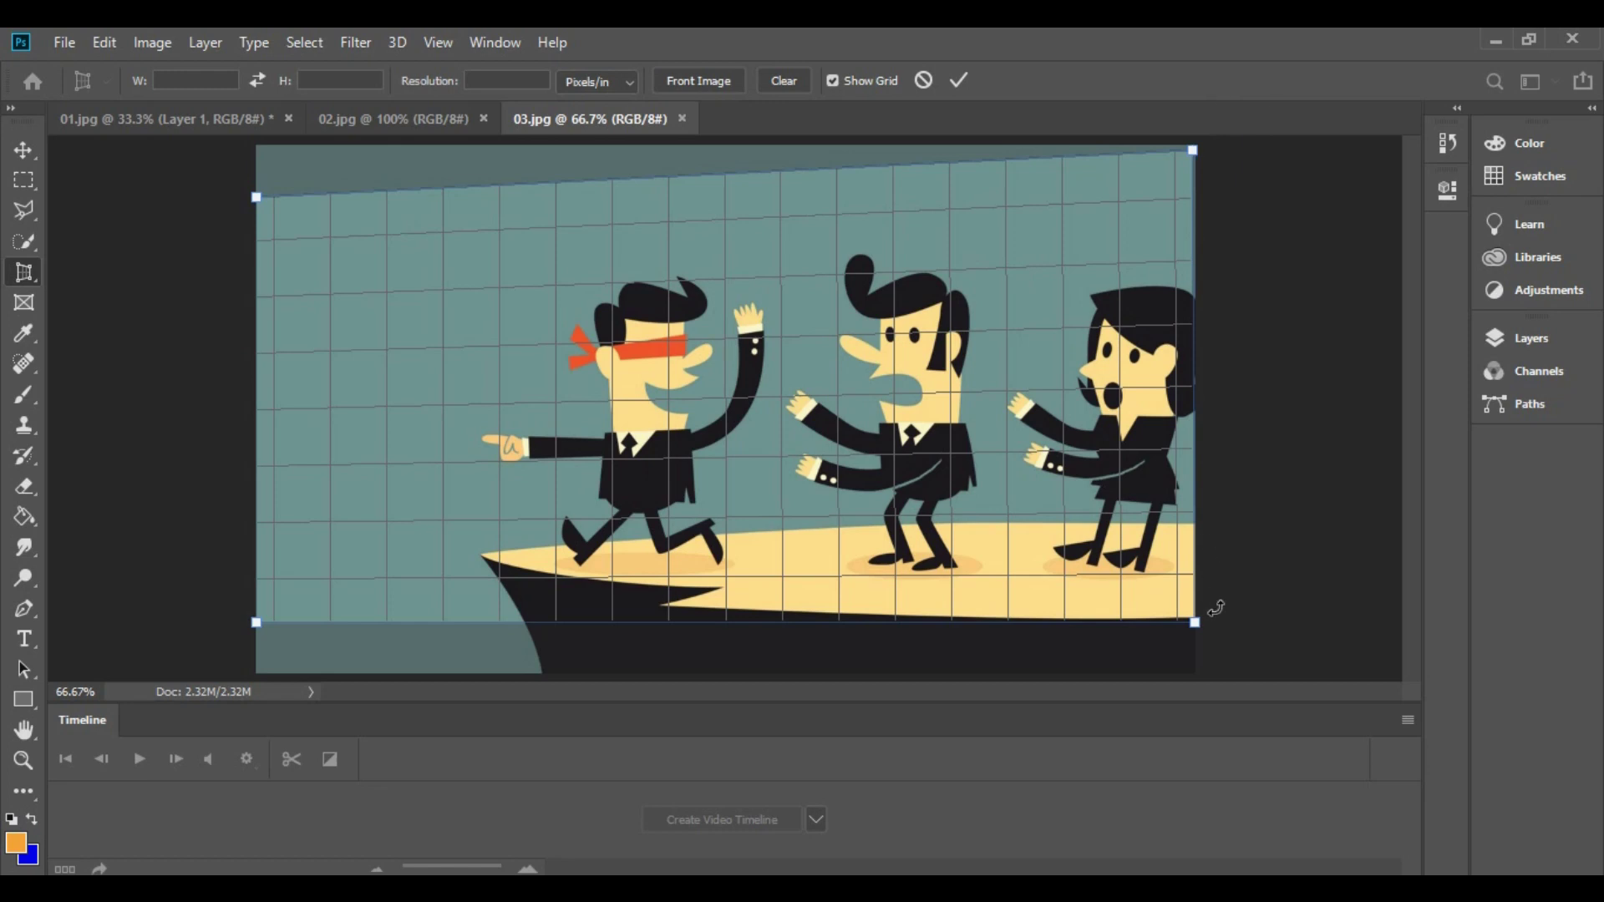
drag(1197, 625, 1184, 667)
drag(263, 629, 282, 469)
double_click(576, 379)
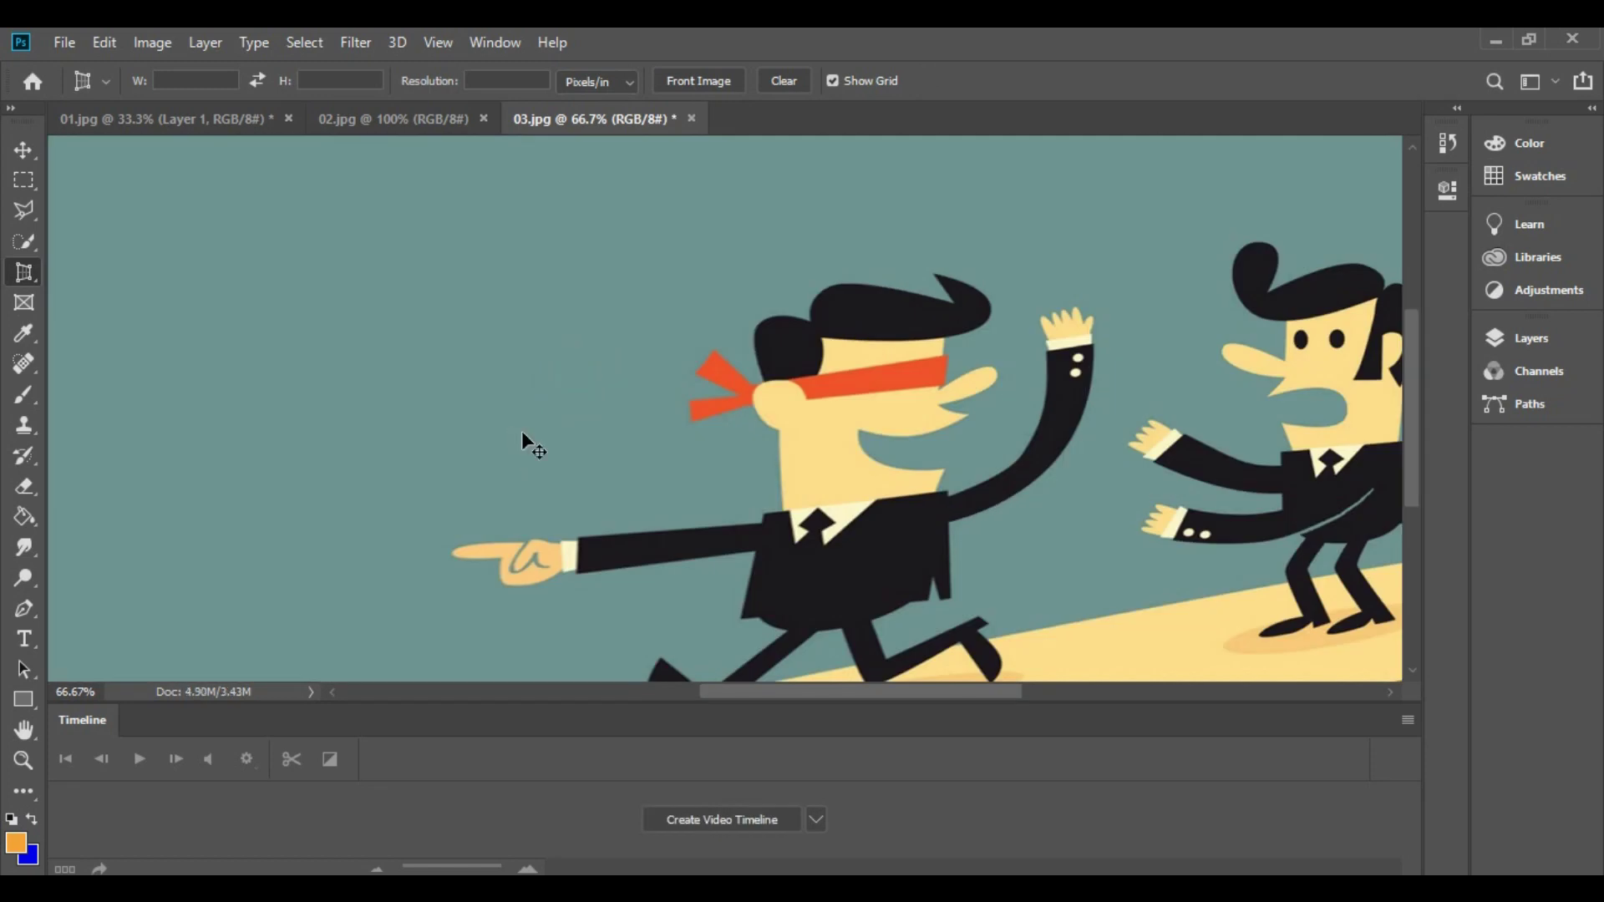
Undo the perspective crop of 03.jpg.
key(ctrl+minus)
key(ctrl+minus)
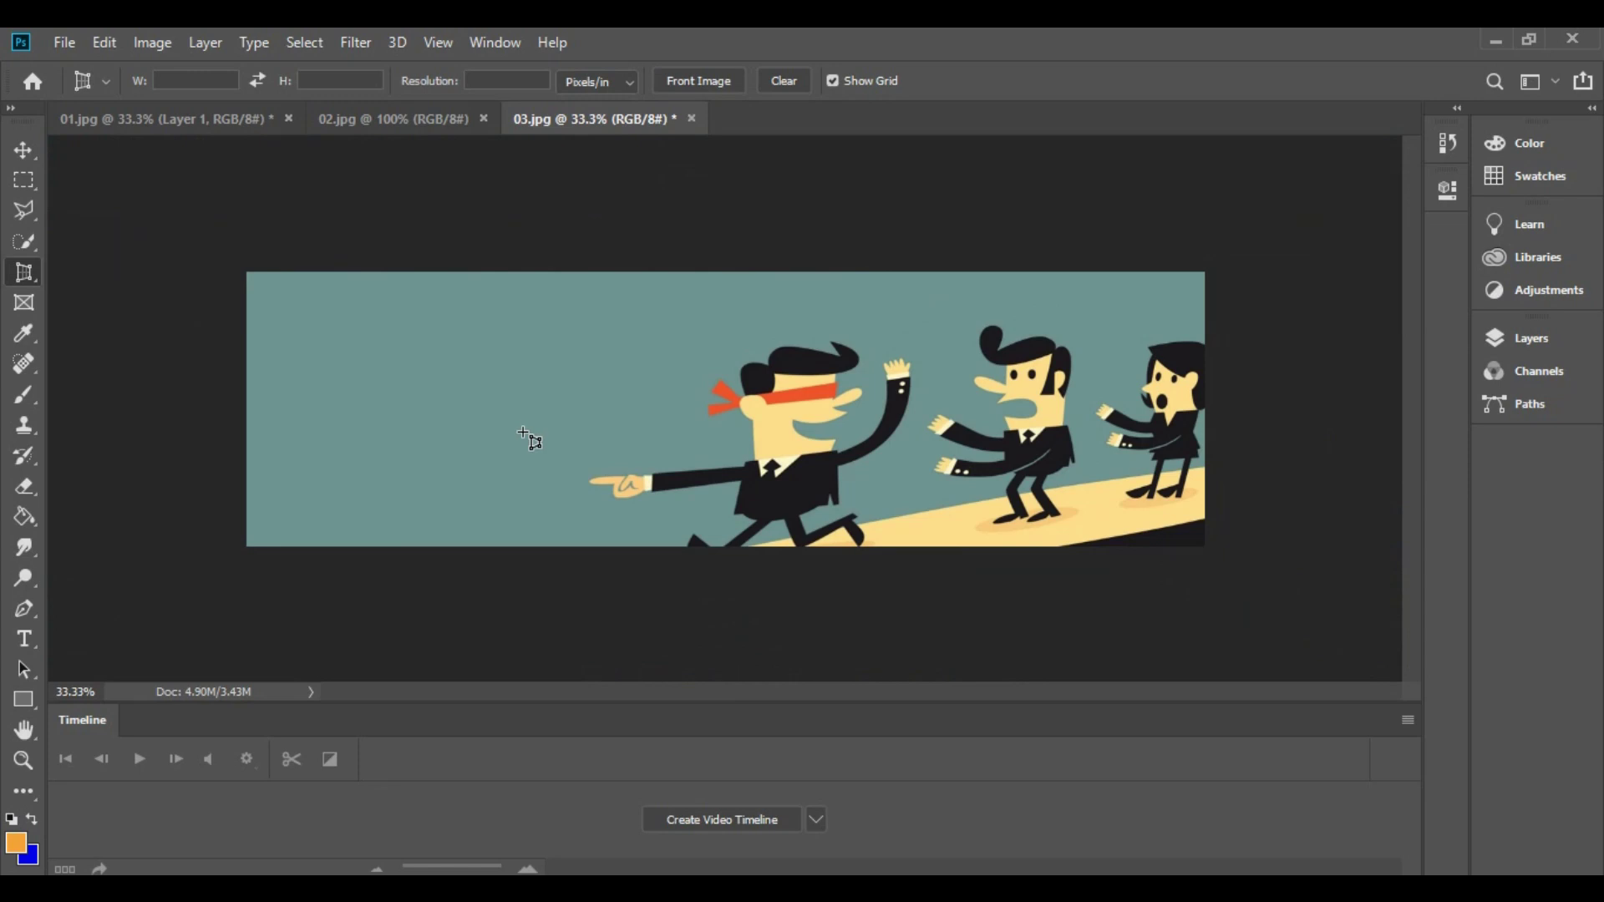
key(ctrl+z)
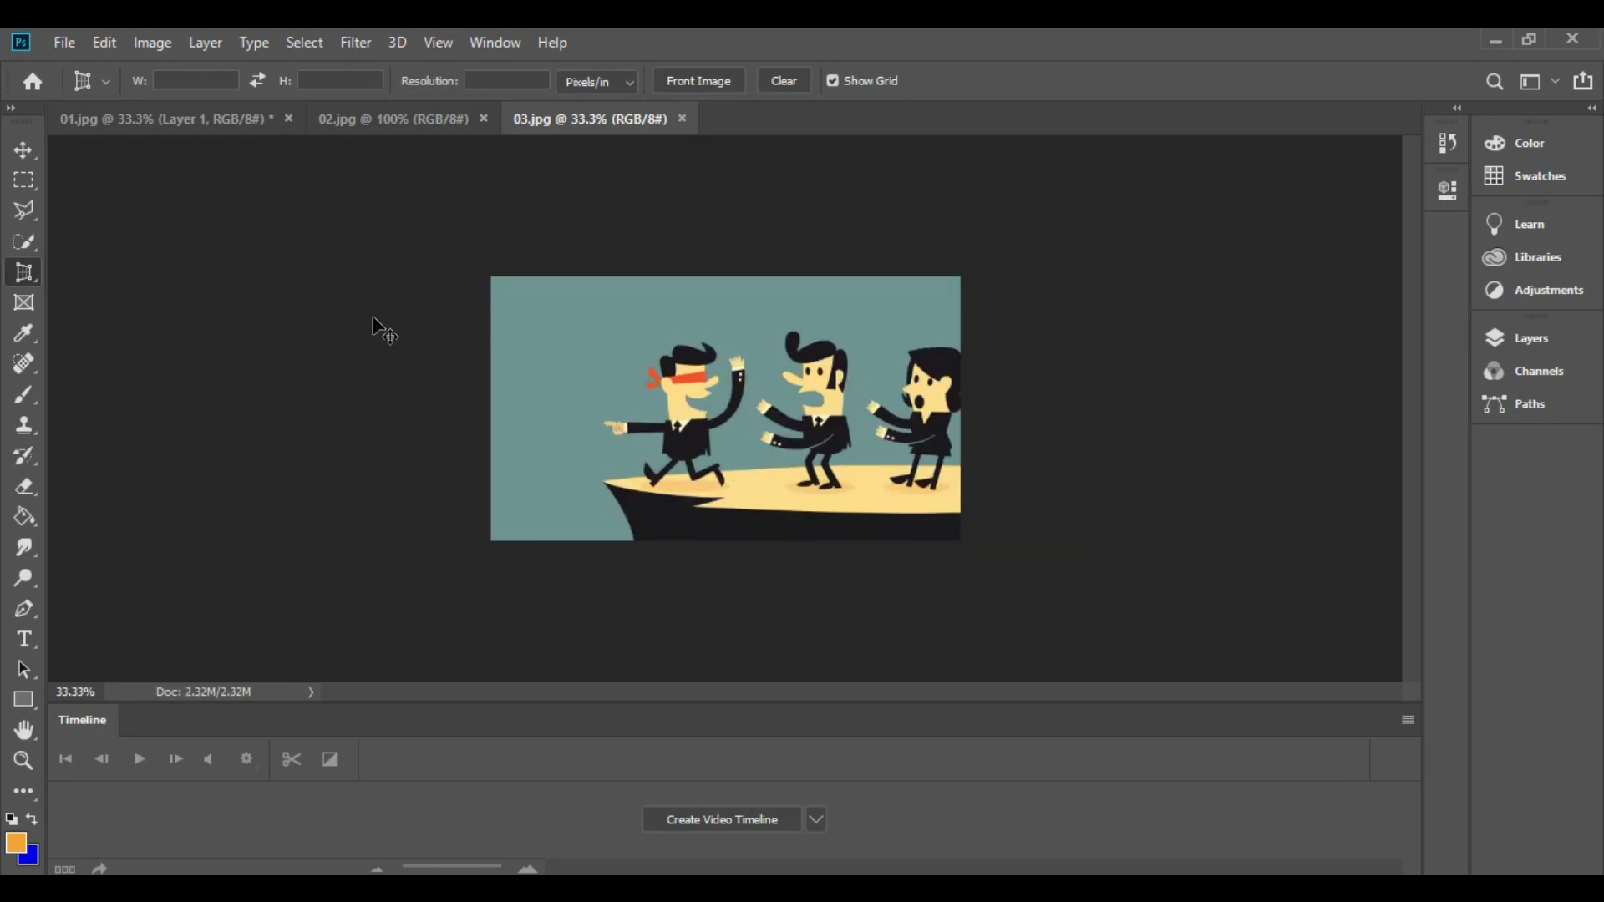
key(ctrl+plus)
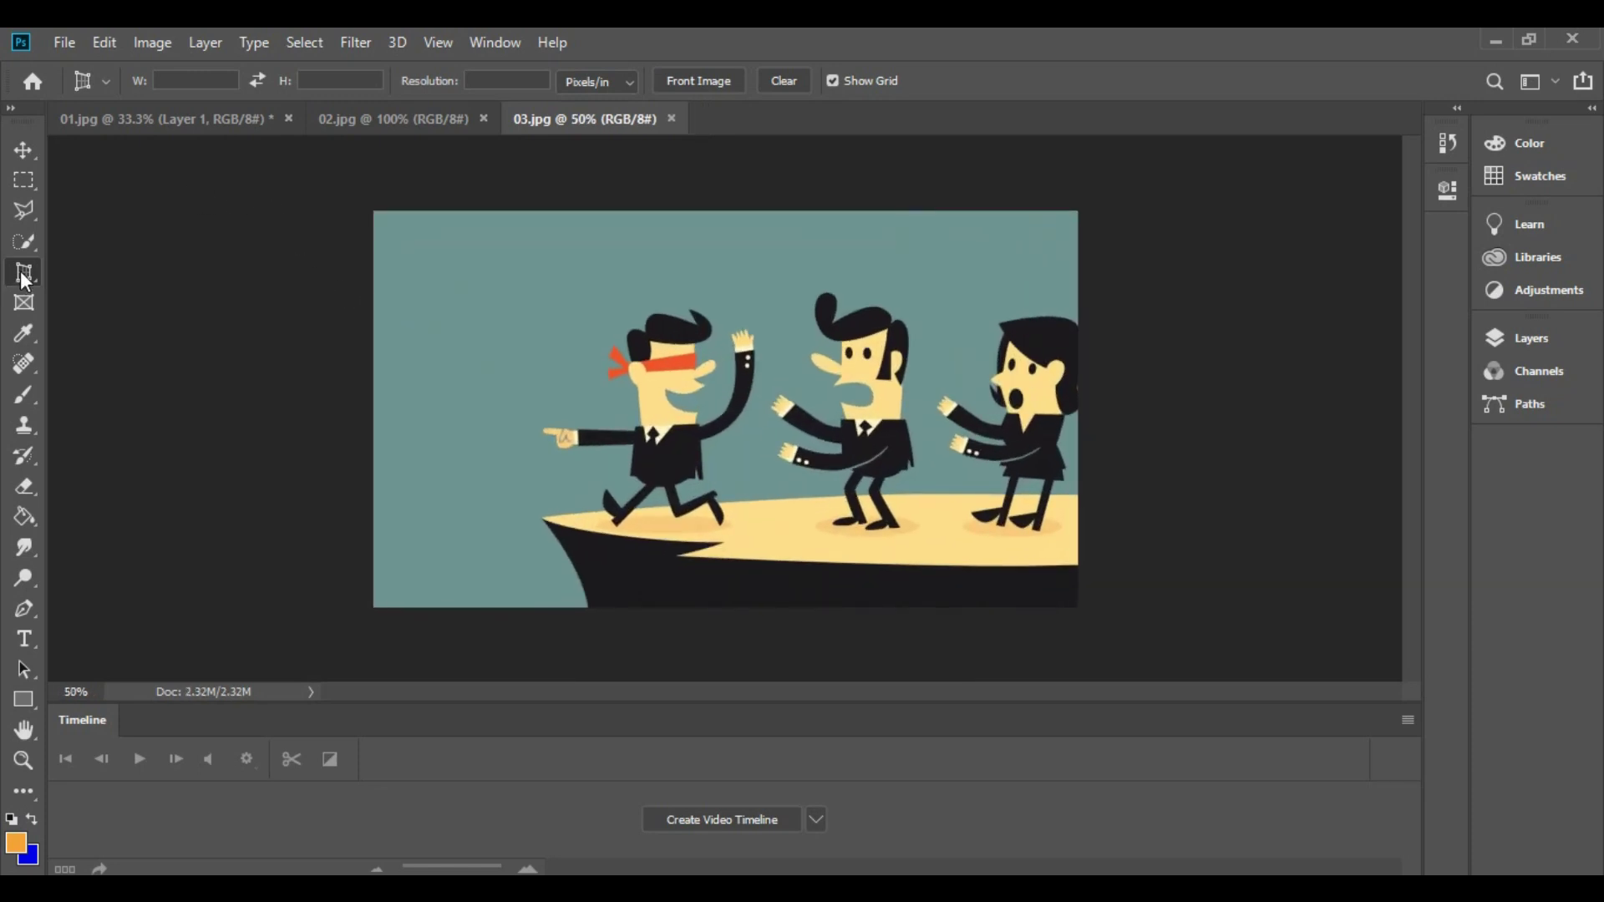
Draw a slice about 210 by 257 px around the woman's head and upper body in 03.jpg with the Slice tool.
right_click(21, 273)
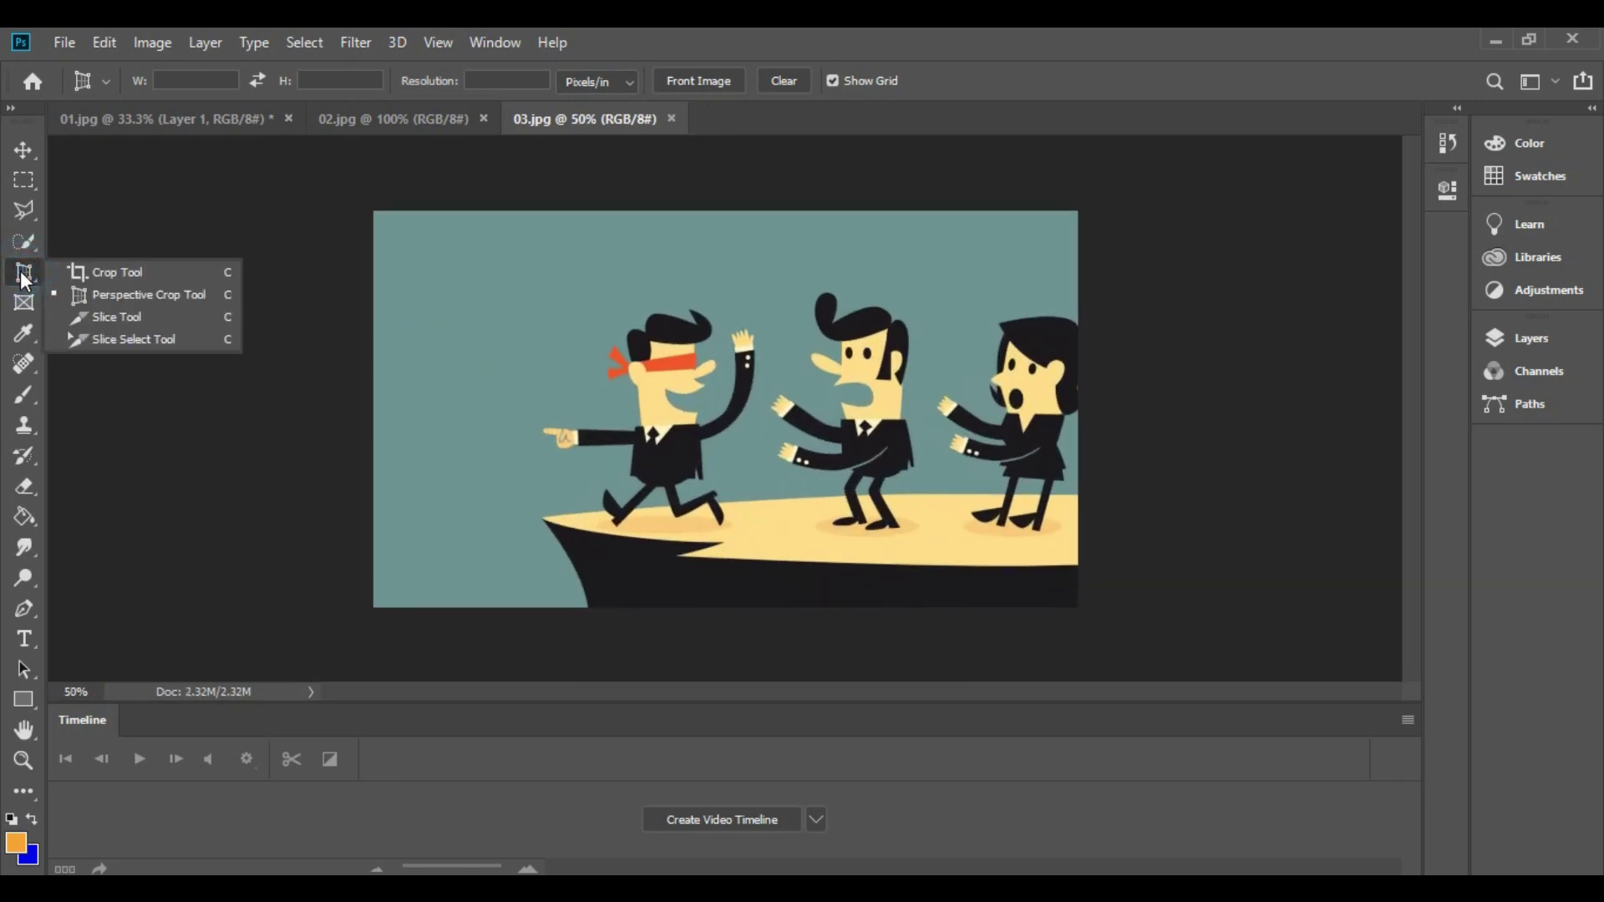
click(132, 317)
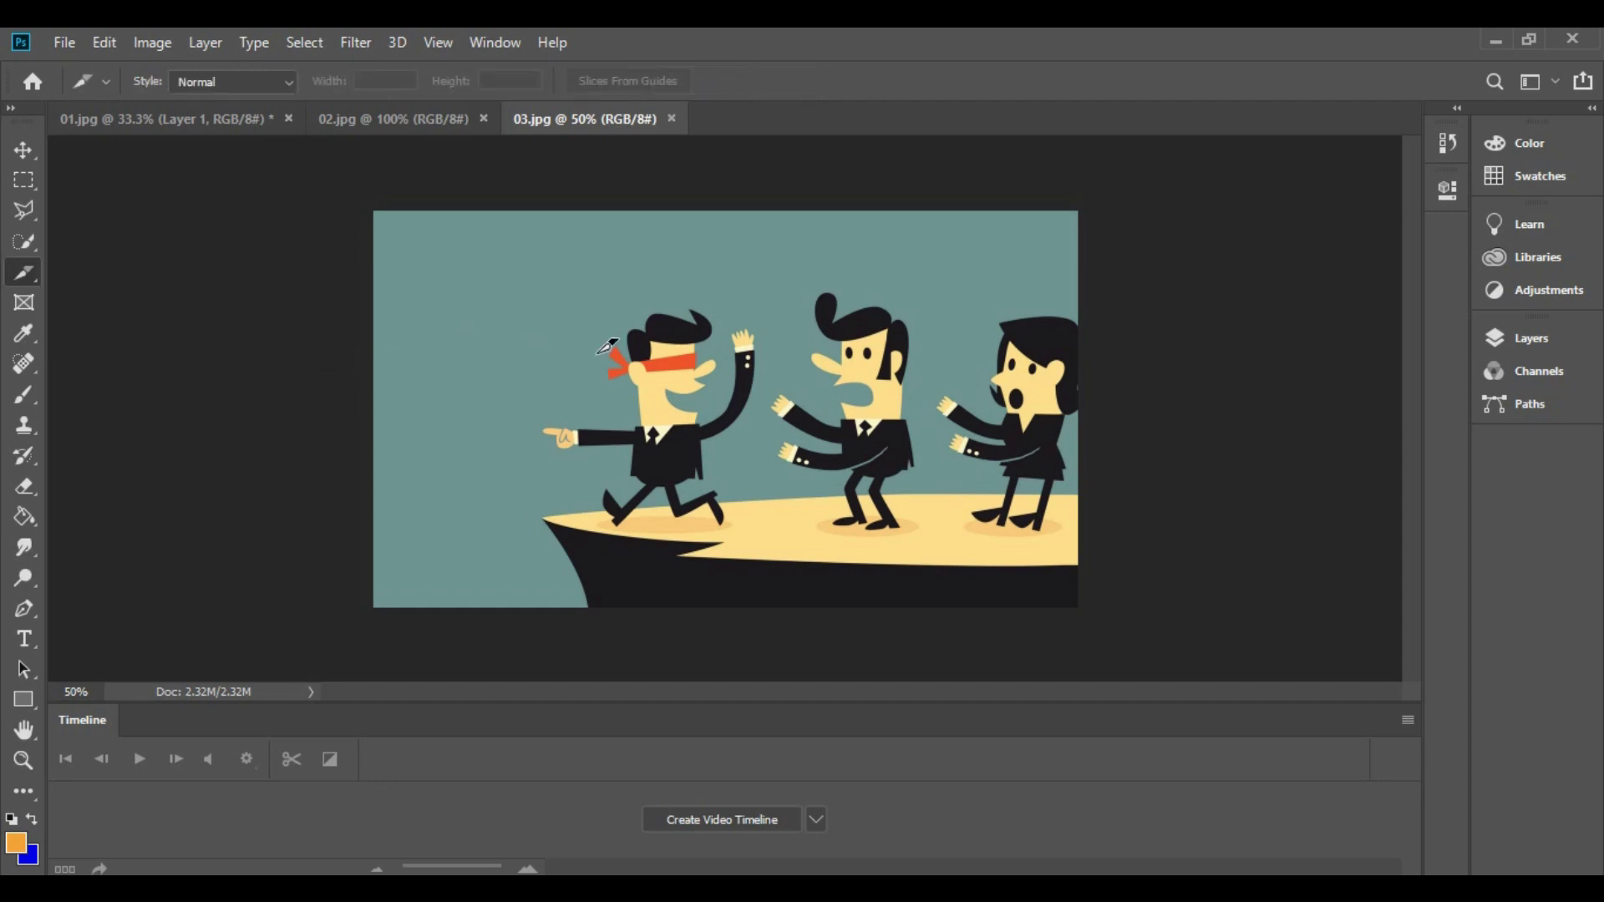
drag(956, 303, 1091, 447)
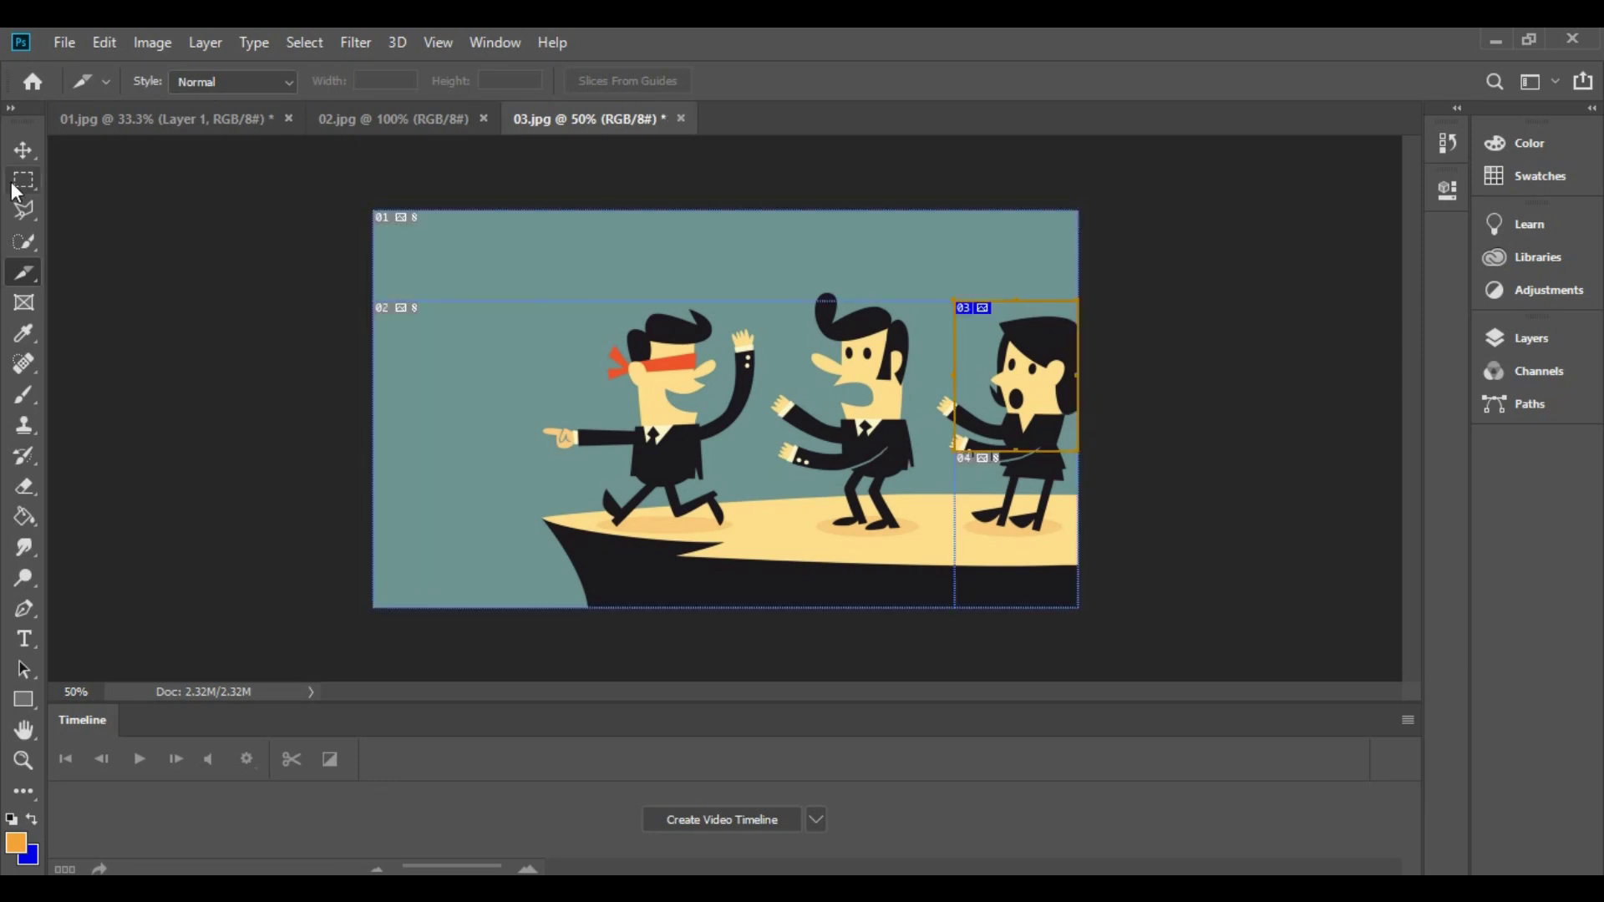
right_click(23, 272)
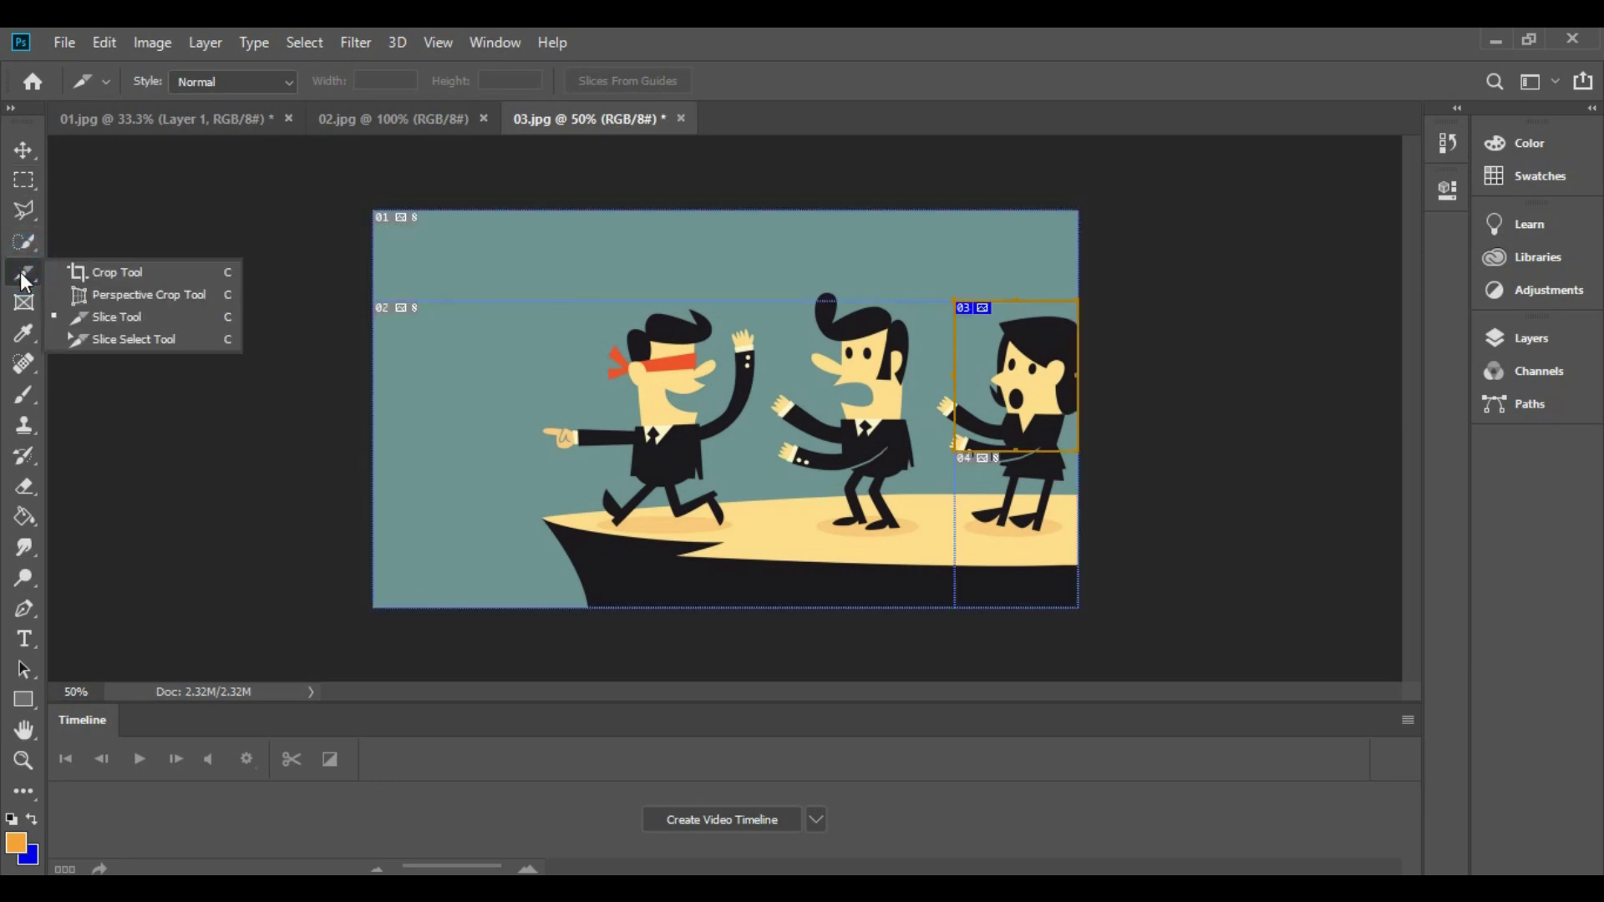
click(148, 318)
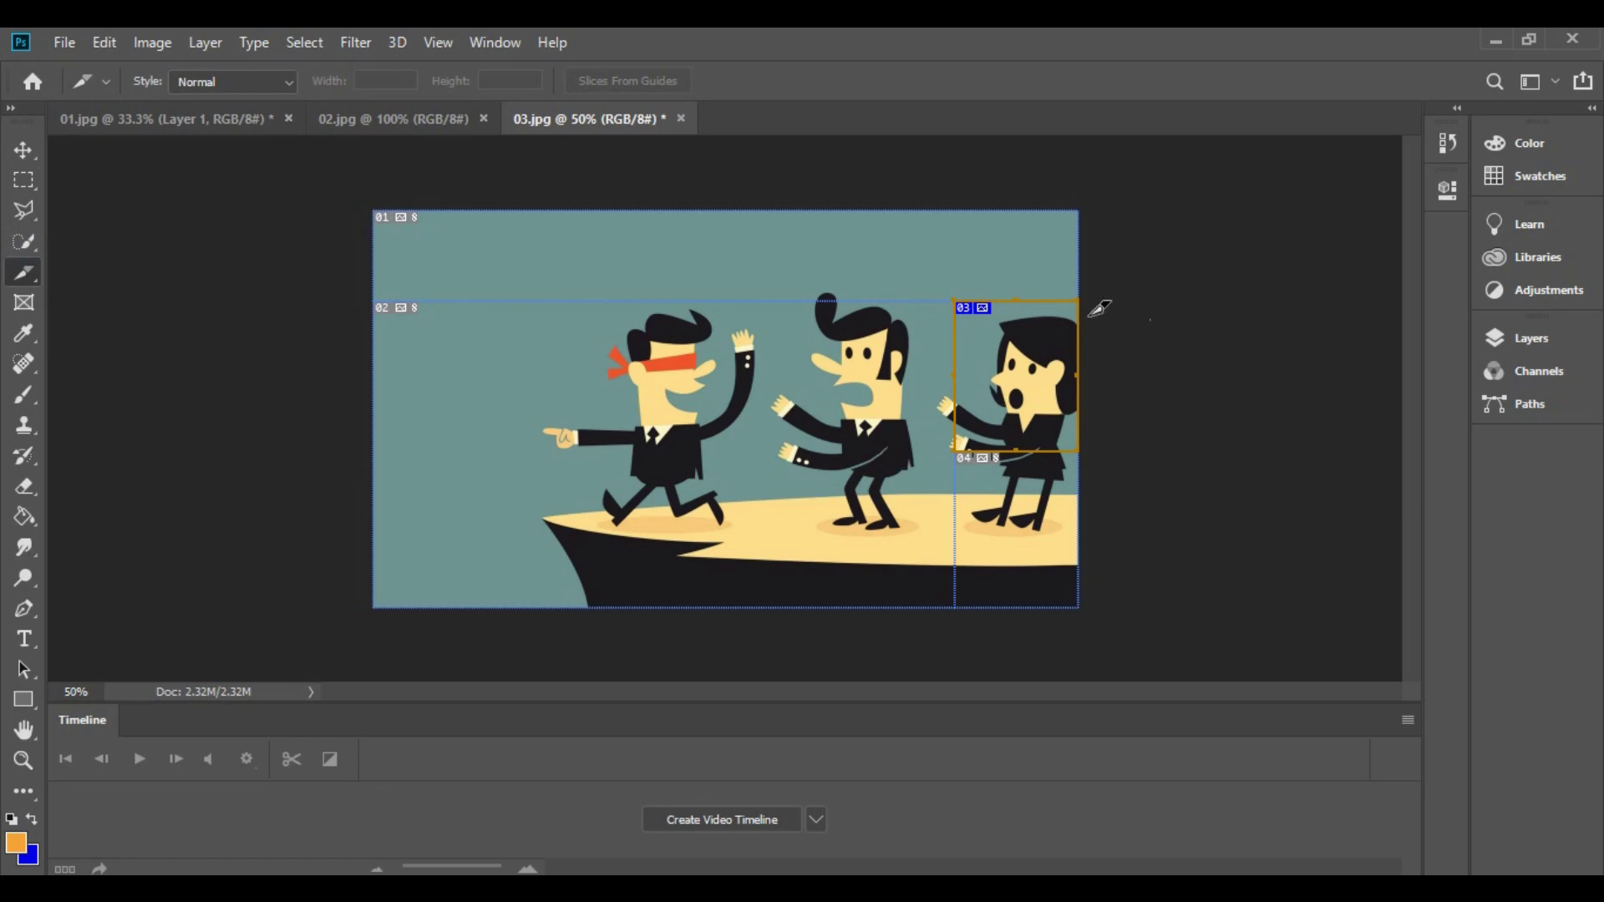
double_click(995, 354)
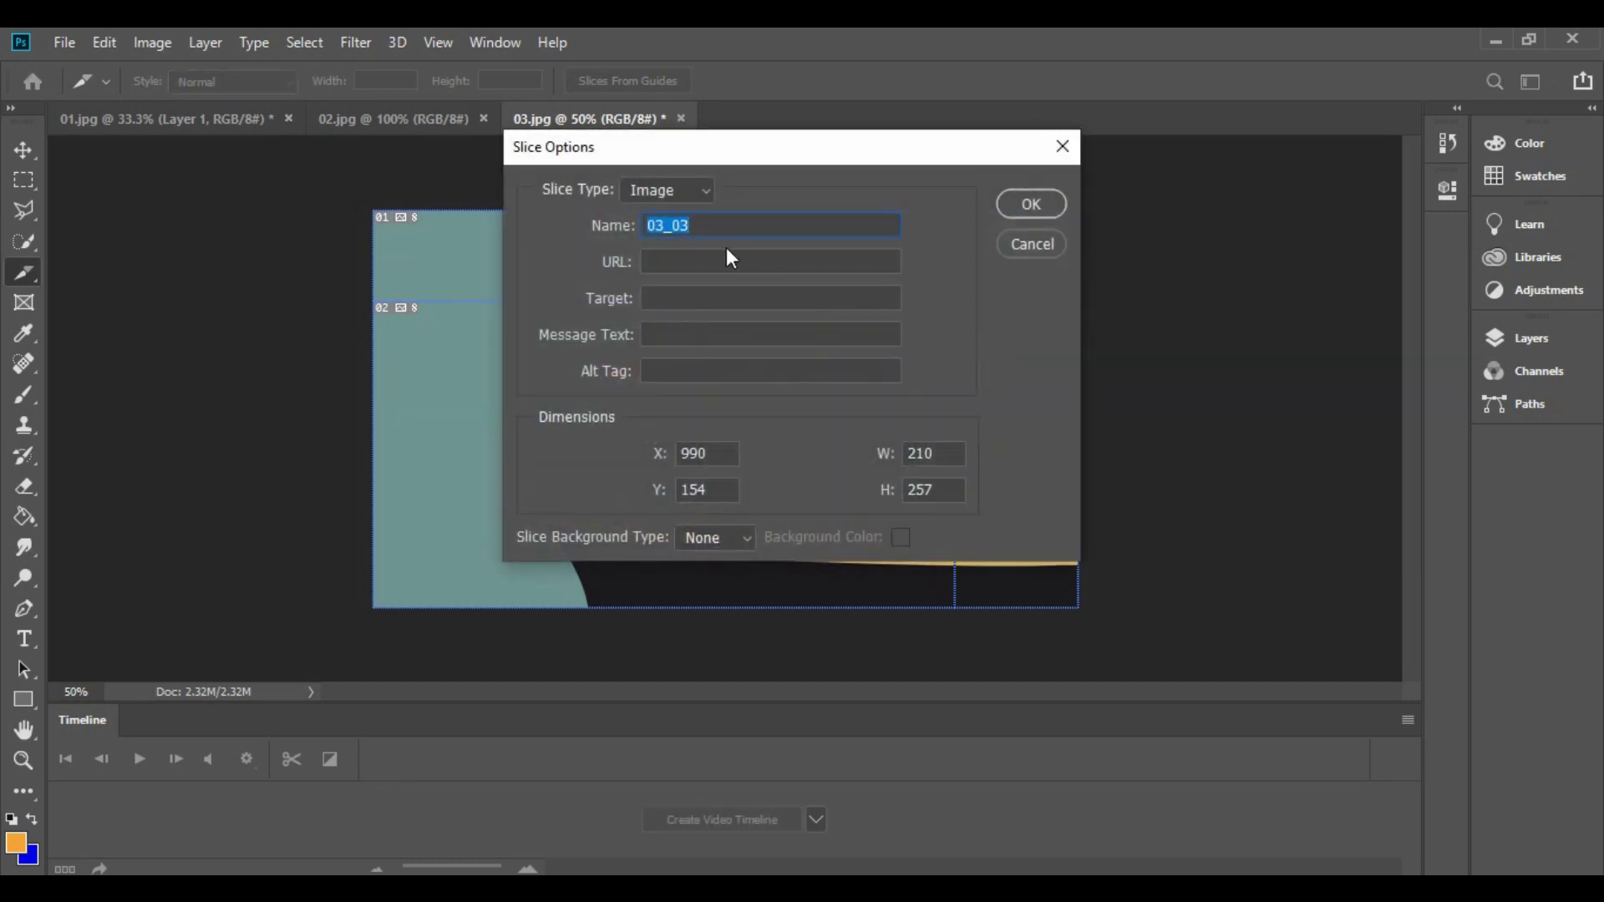
click(660, 259)
text(http://www)
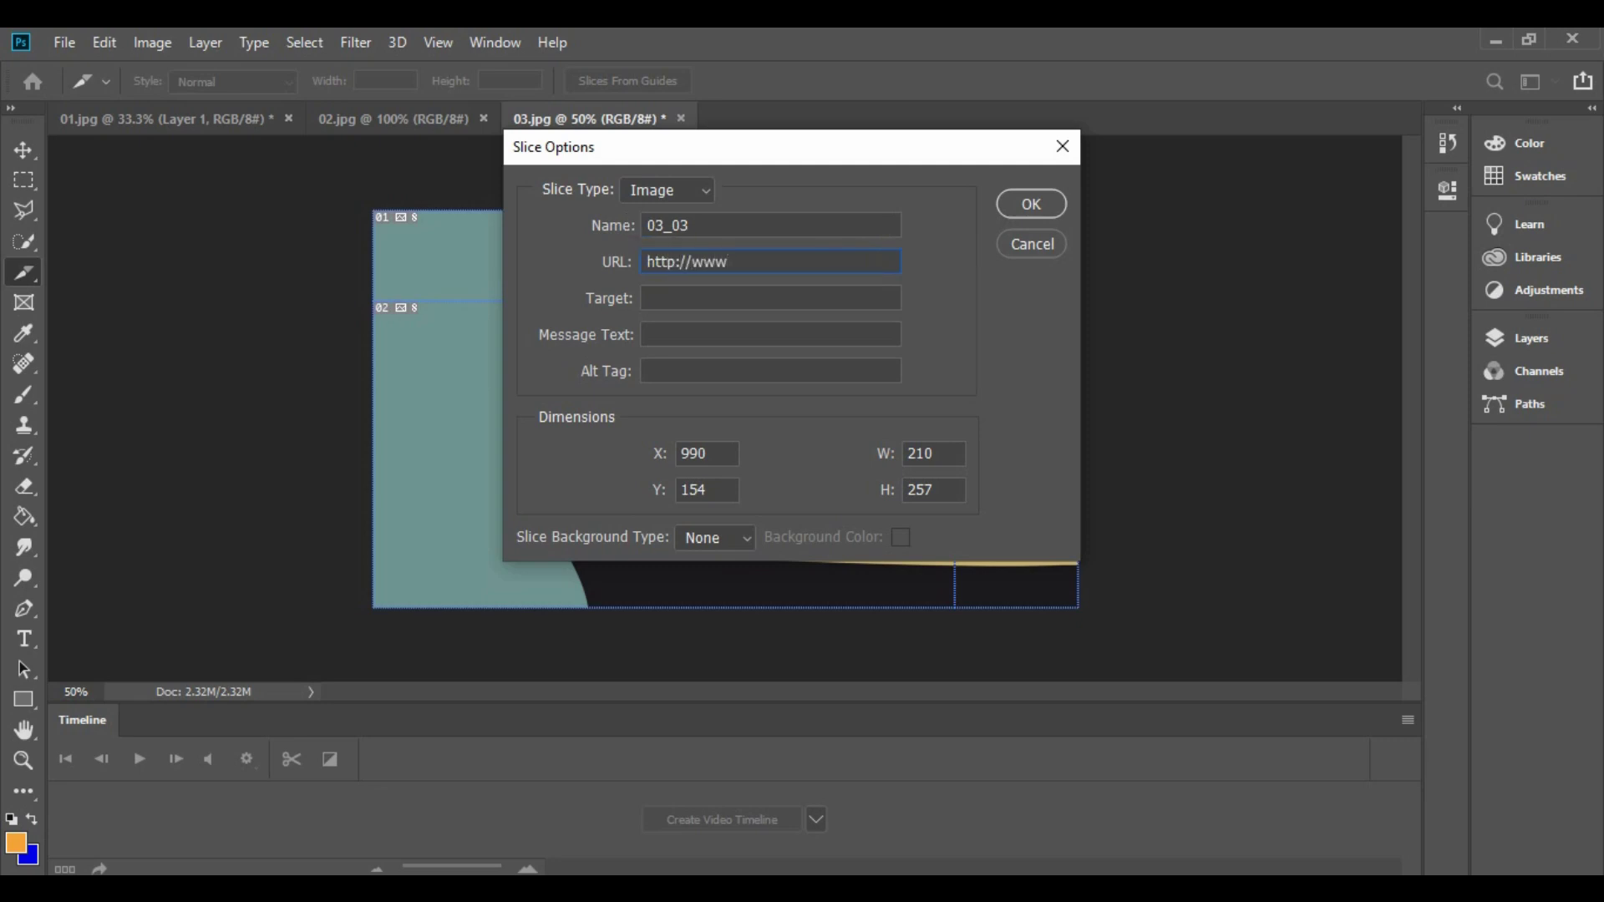
text(.mlsspace.com)
click(1028, 207)
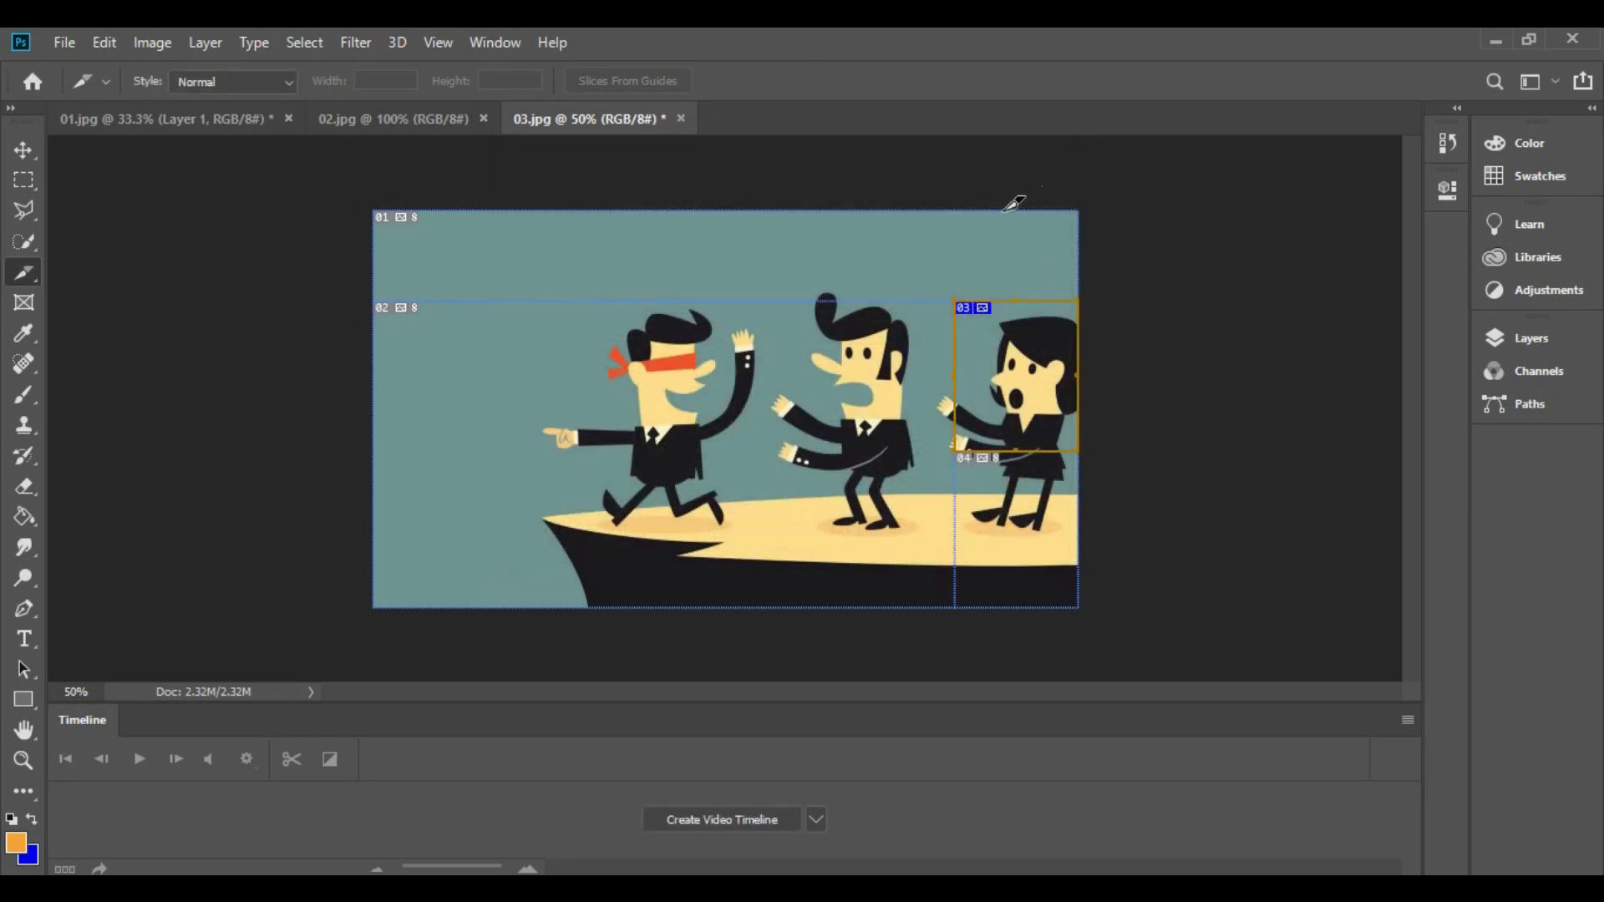
Export all slices of 03.jpg with Save for Web as HTML and Images, named 03, to the Desktop.
click(61, 43)
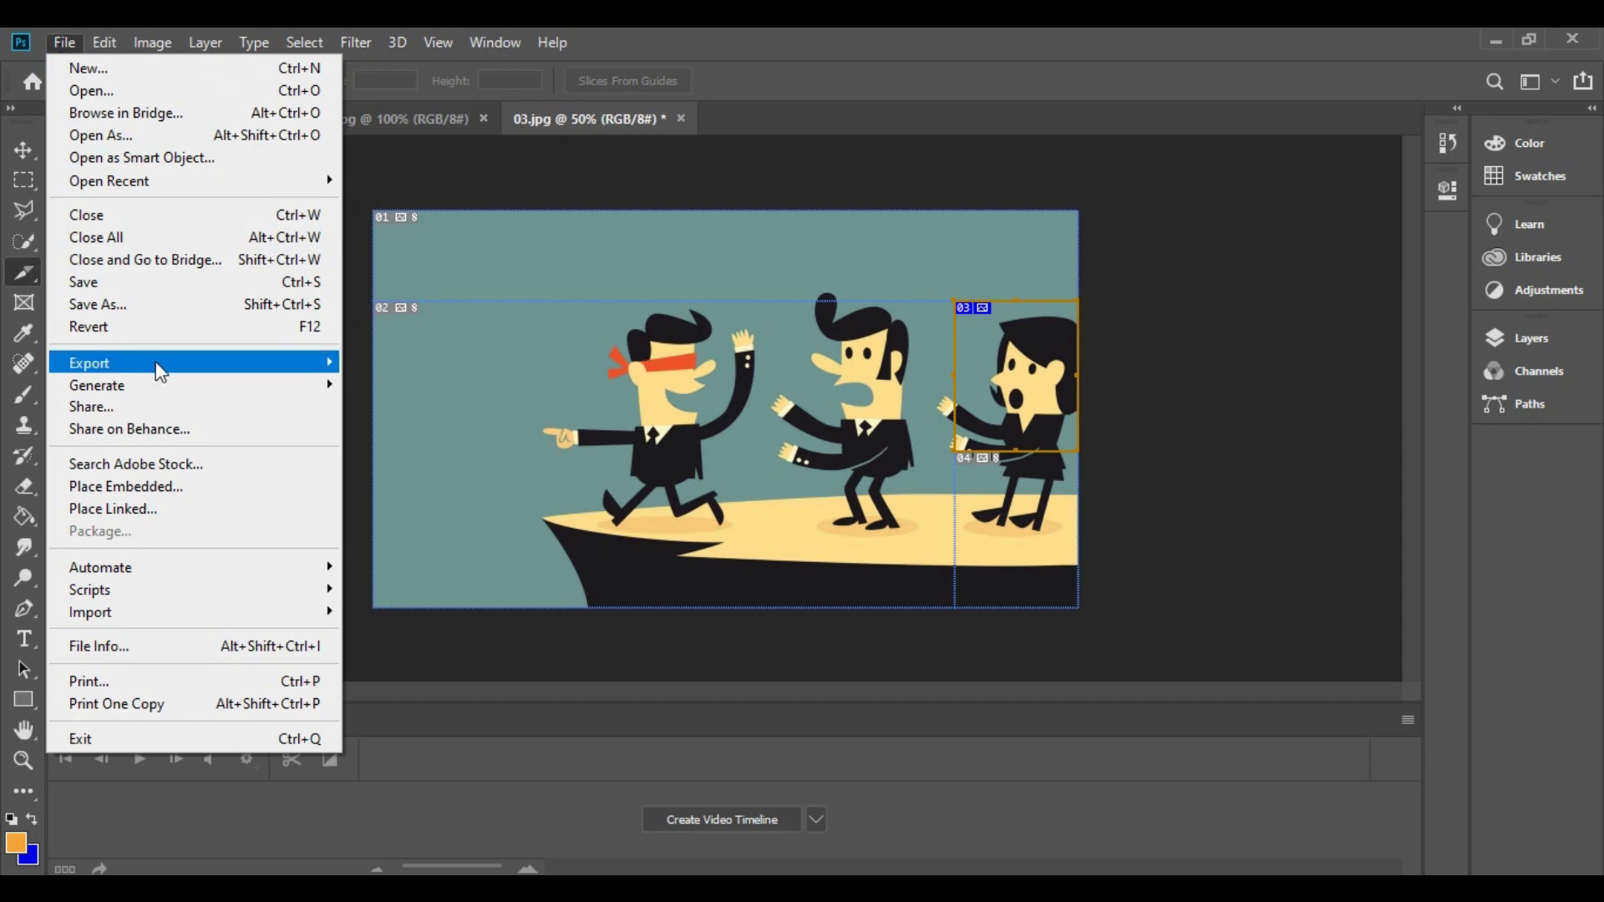
mouse_move(158, 364)
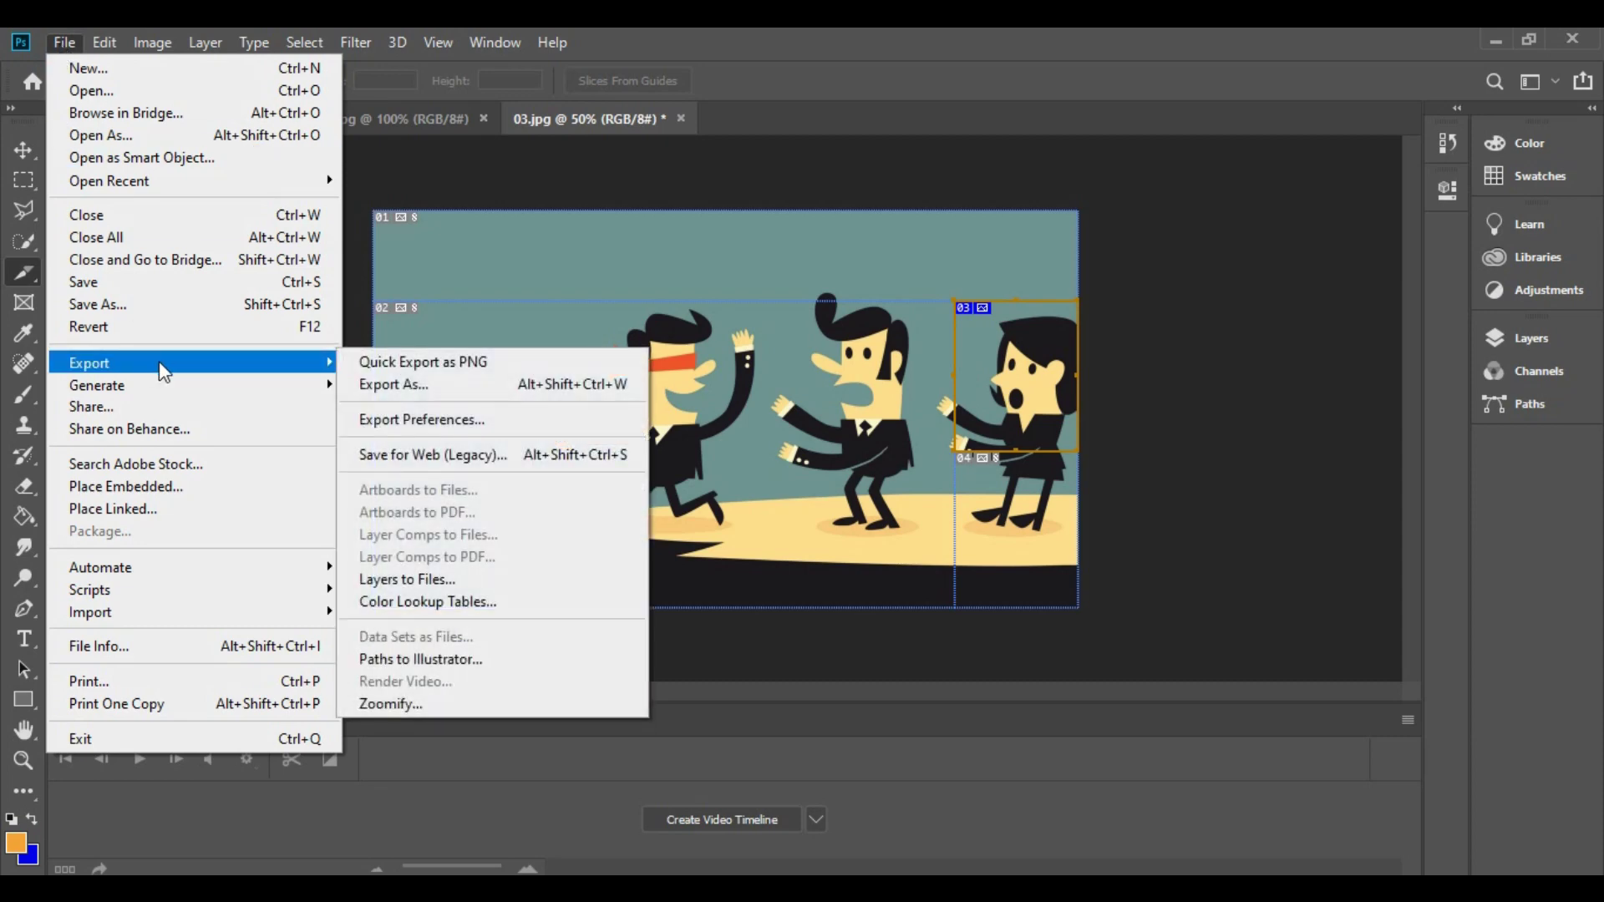
click(471, 456)
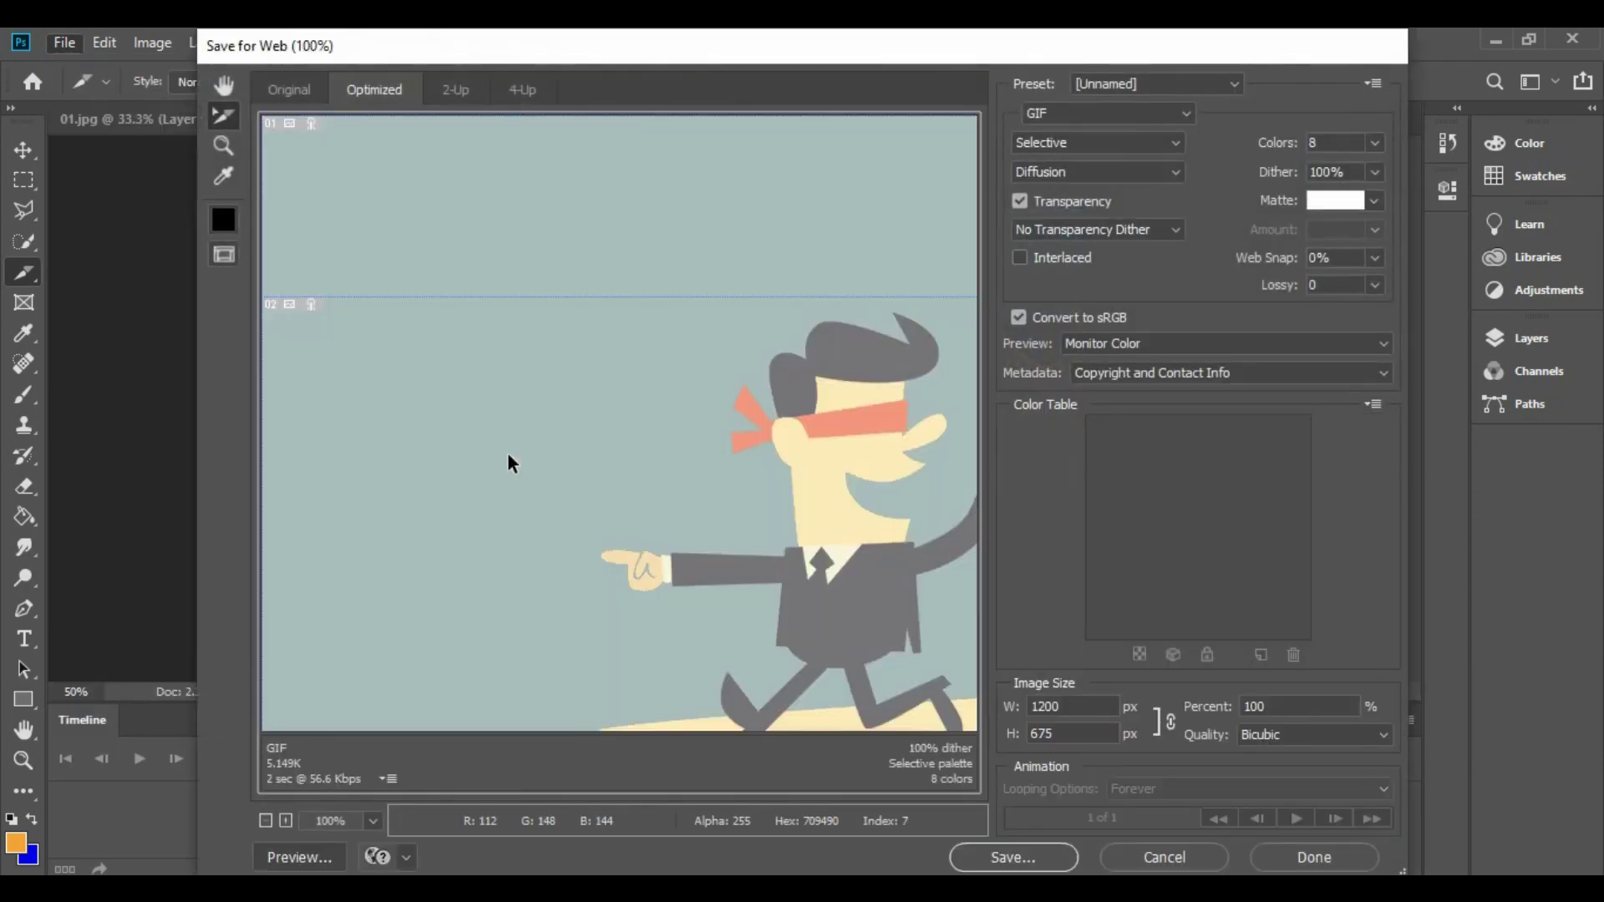
click(1008, 859)
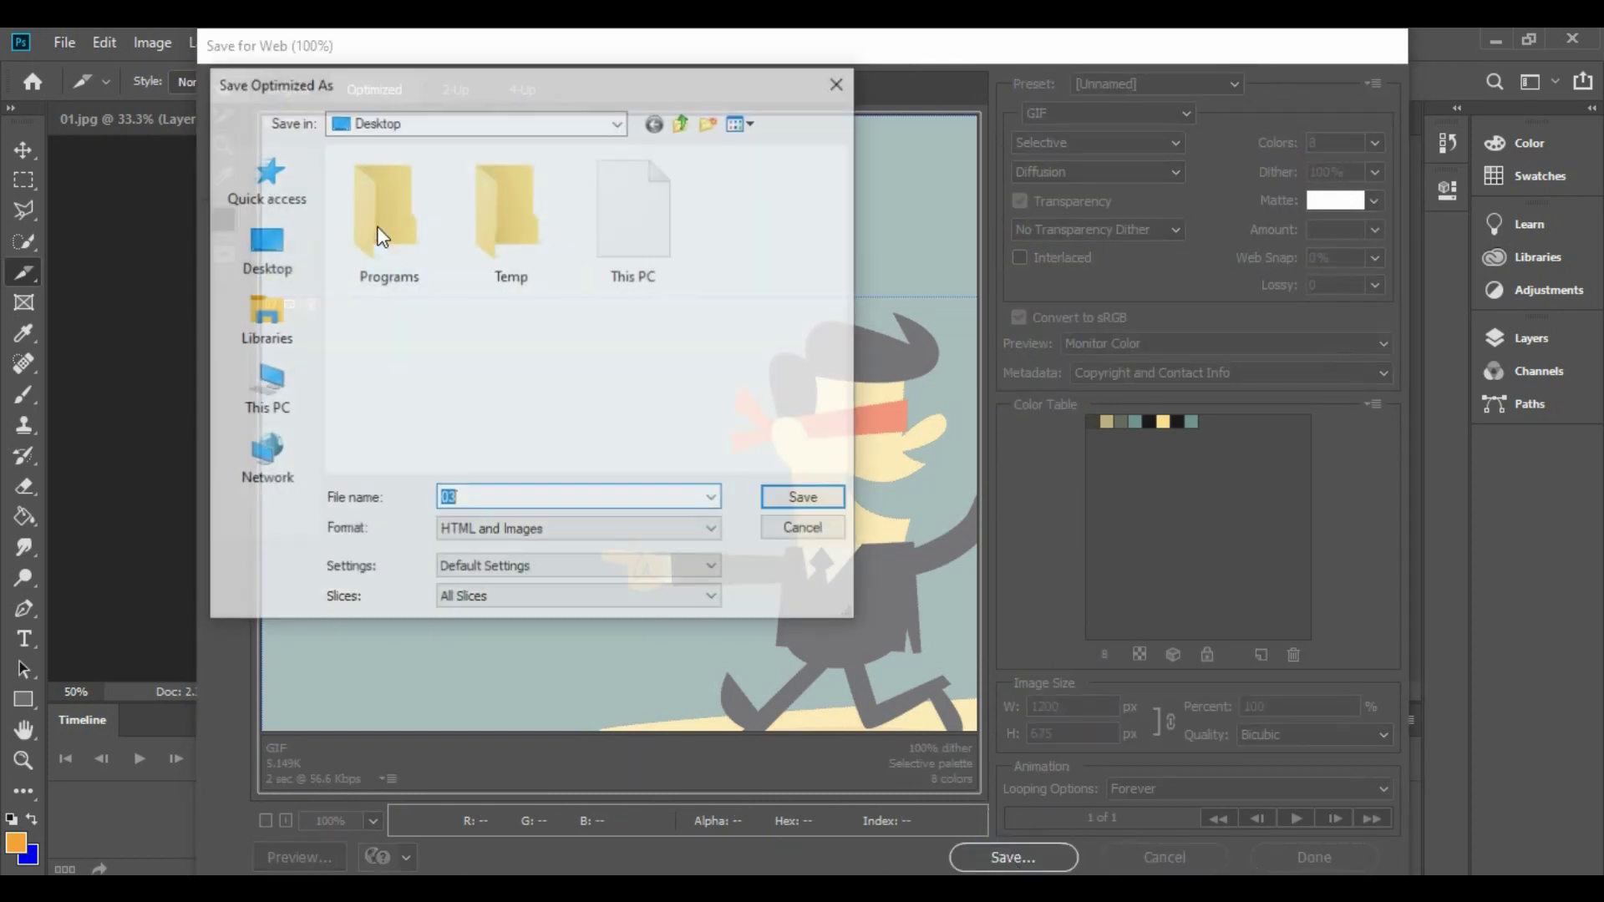
click(273, 236)
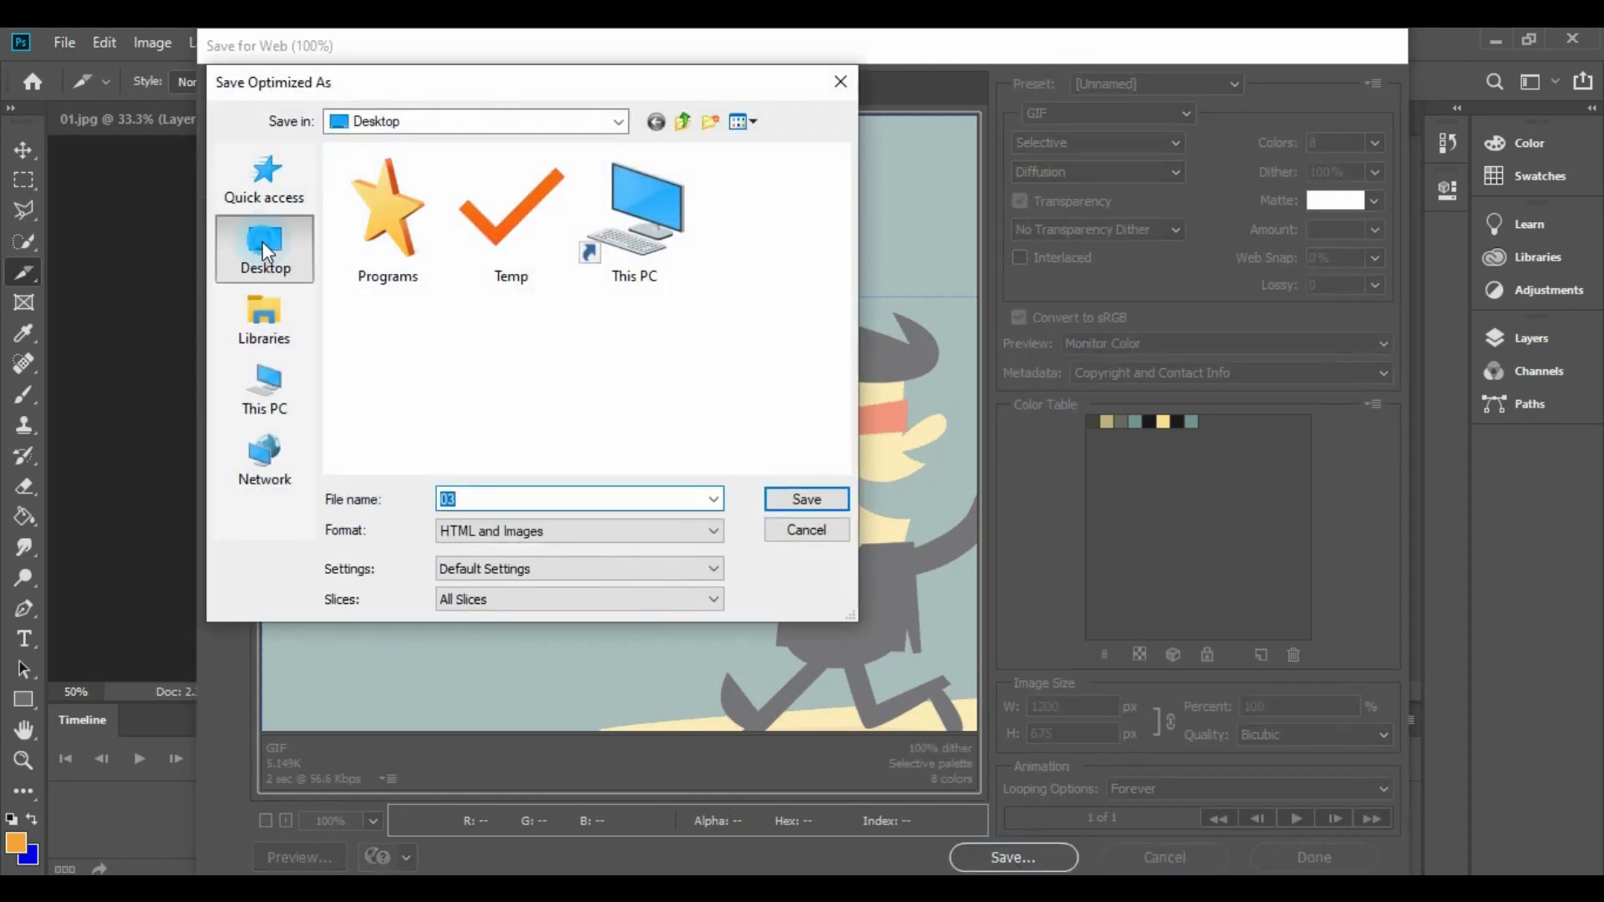
click(514, 528)
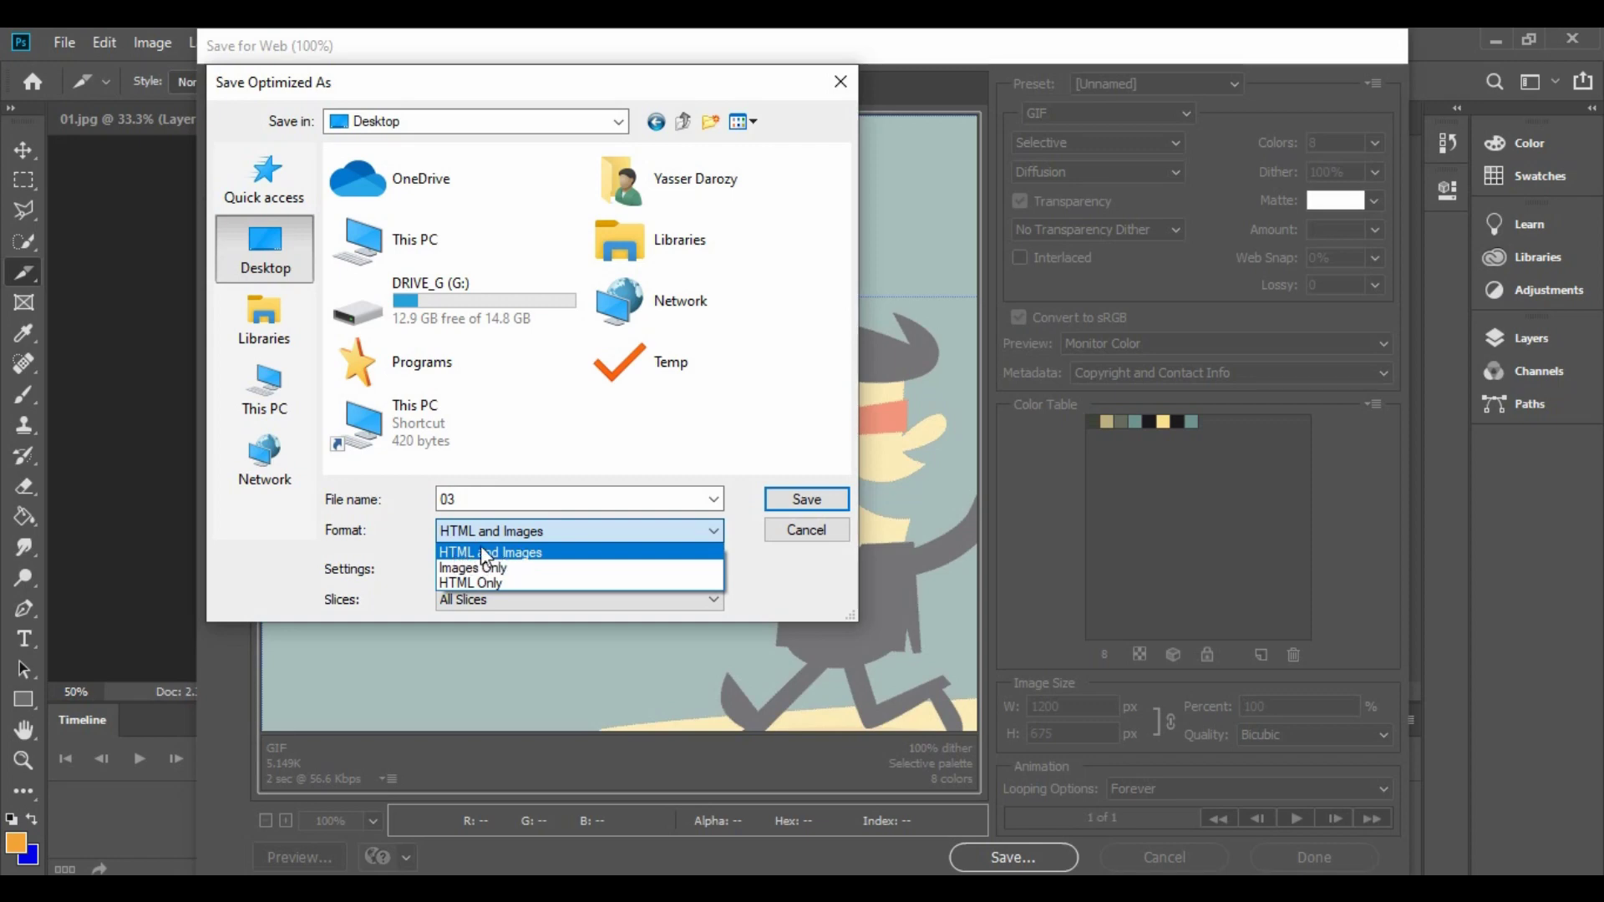
click(562, 551)
click(815, 501)
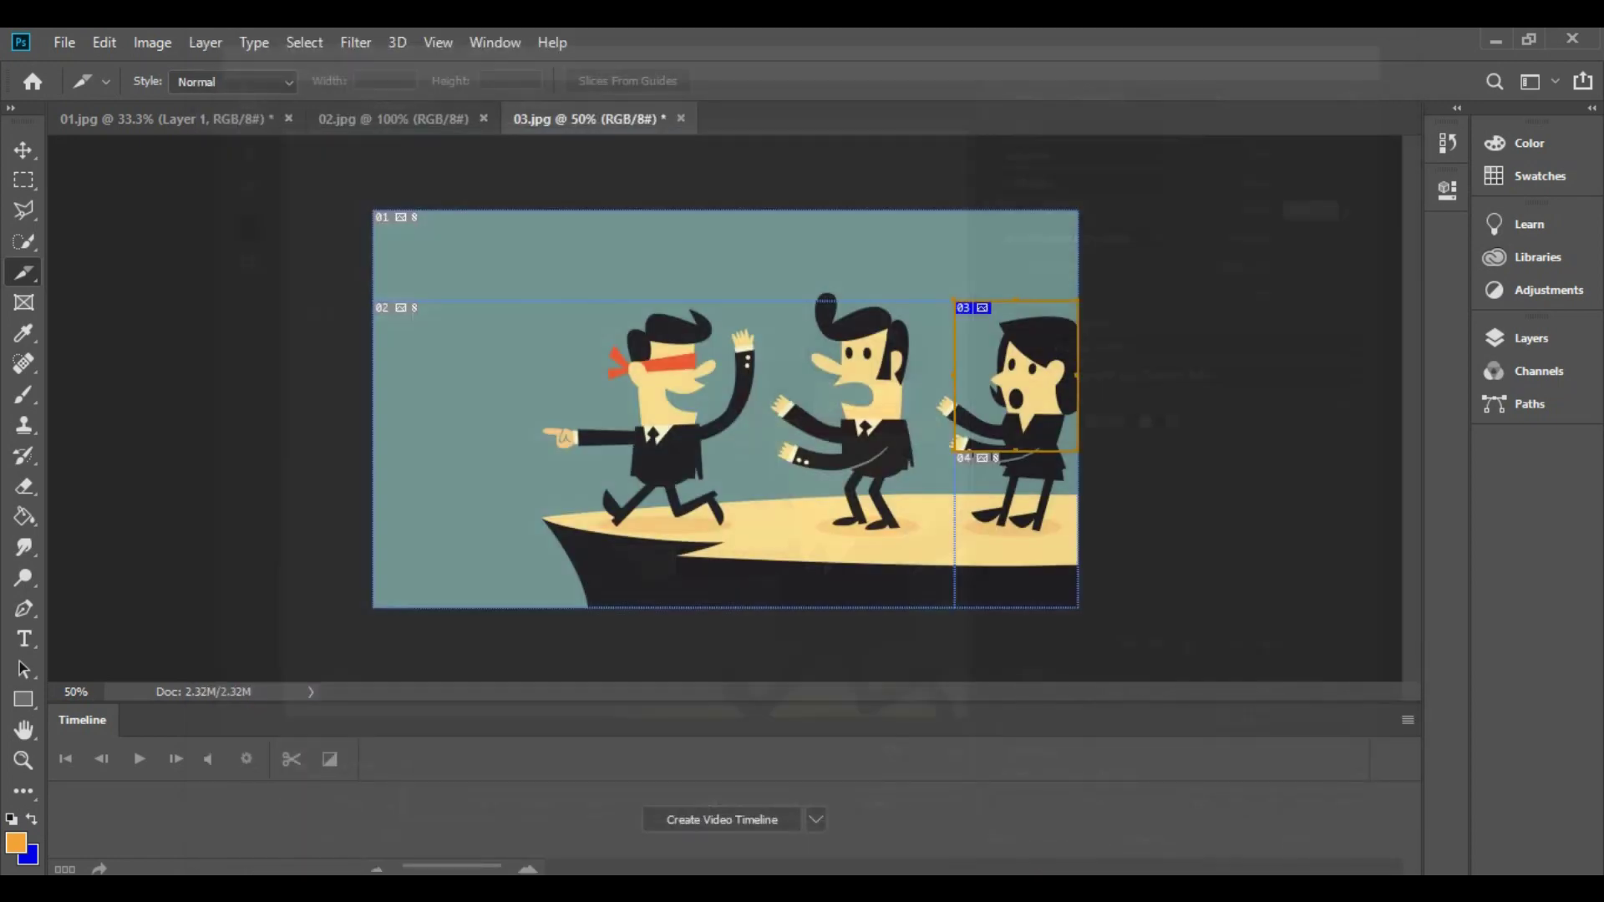
Minimize Photoshop to show the Windows desktop and place the exported images folder beside the 03 HTML file.
click(1492, 40)
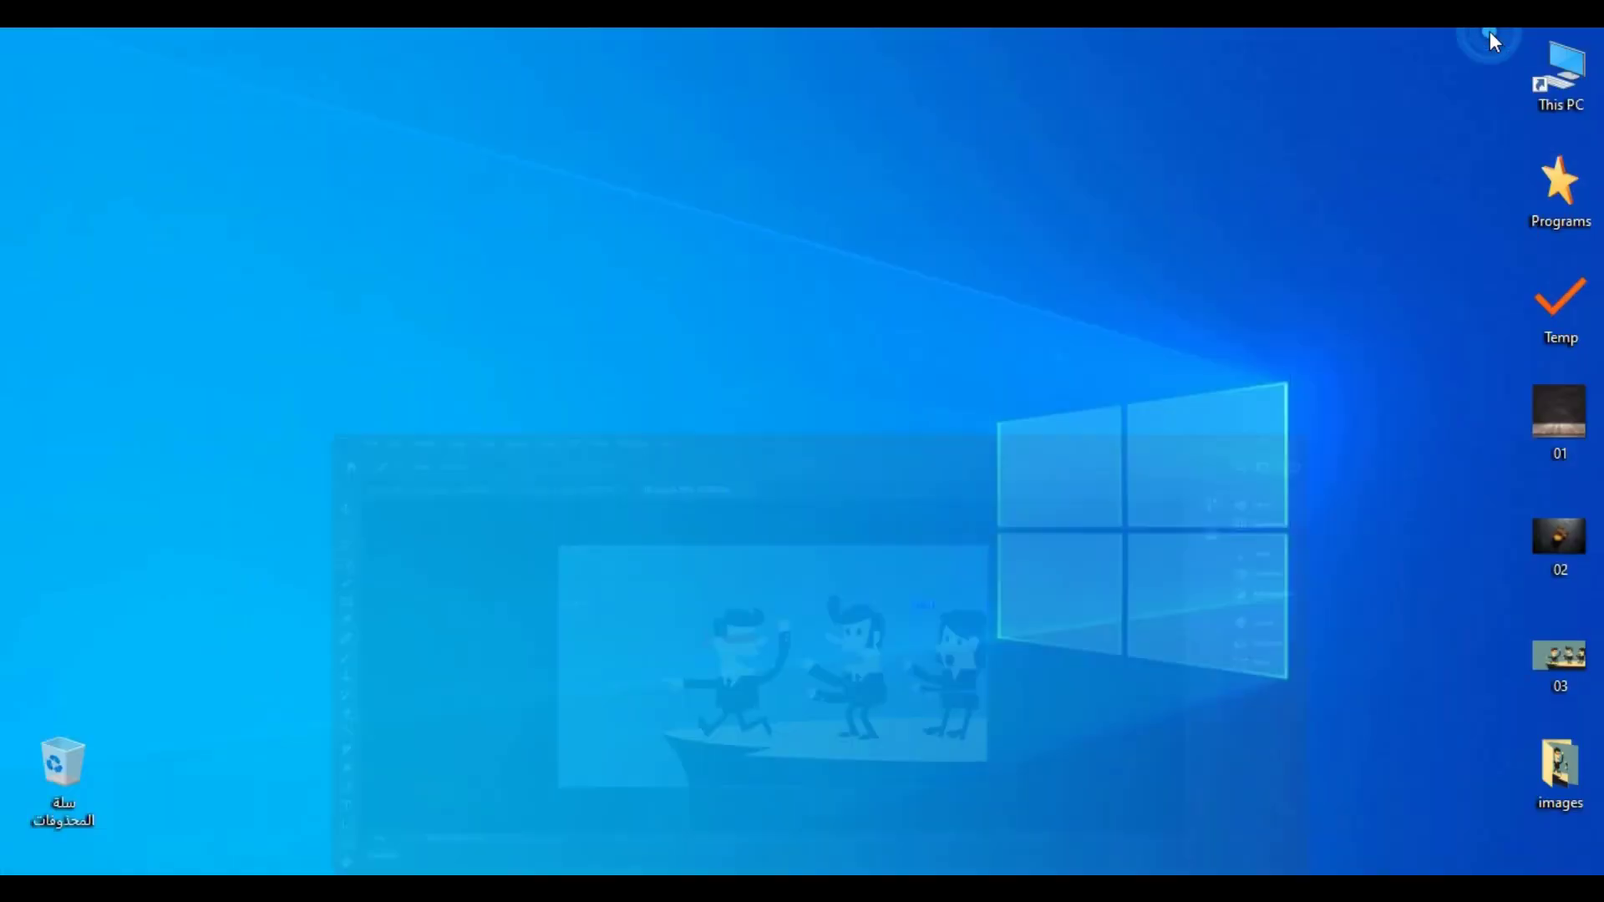
click(1320, 465)
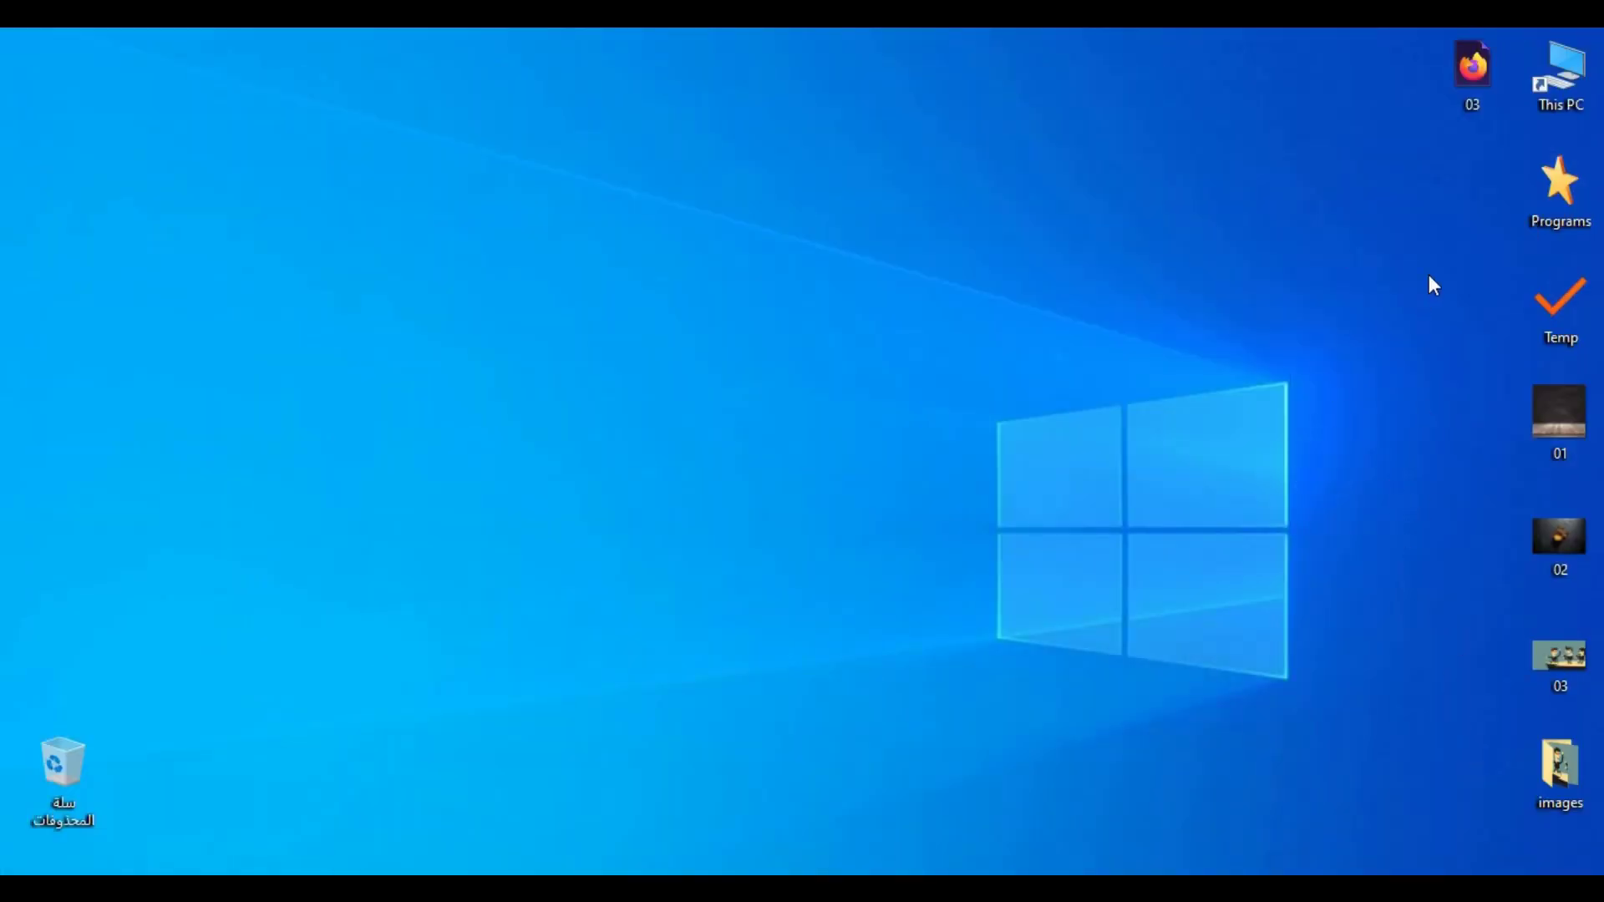
drag(1548, 764, 1412, 80)
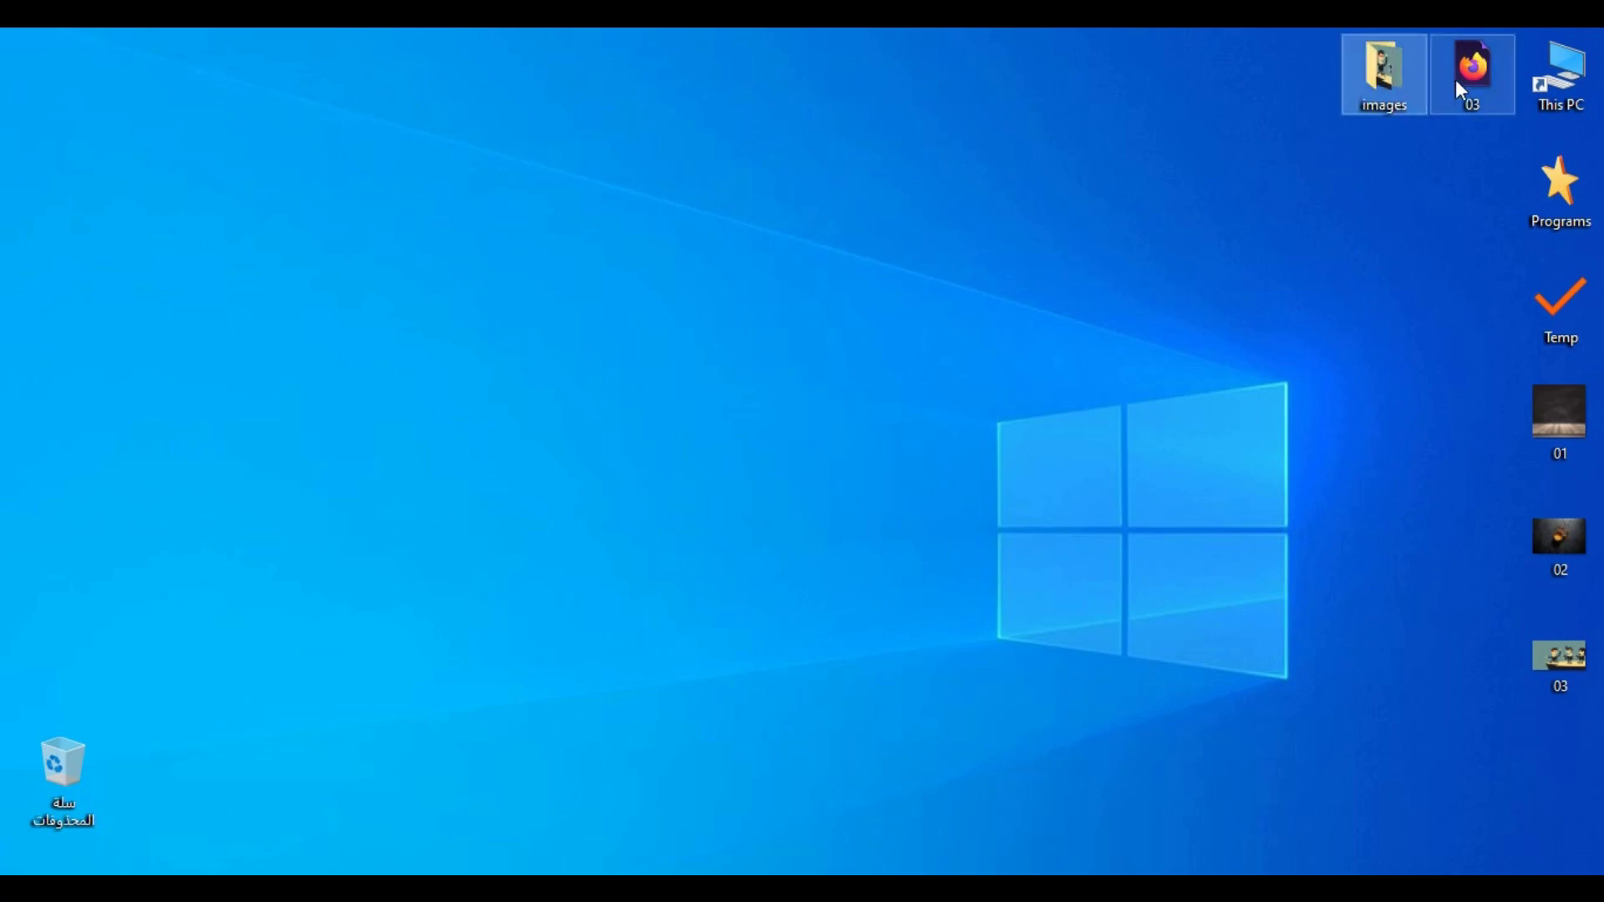
click(1467, 74)
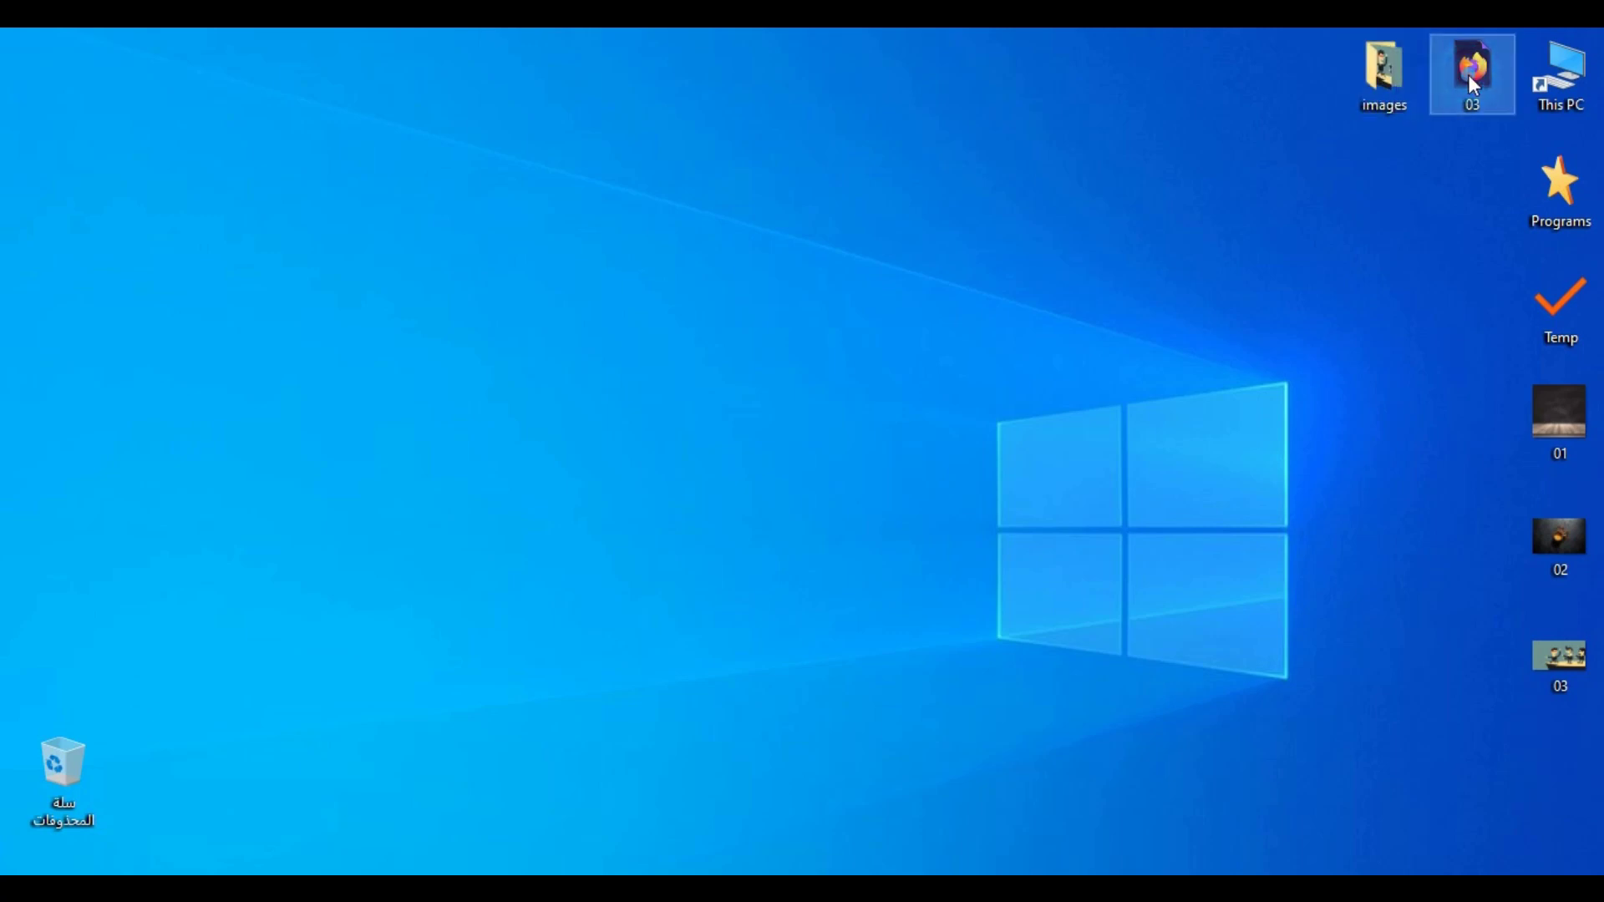
Open the exported images folder and examine the slice image files inside it.
double_click(1391, 77)
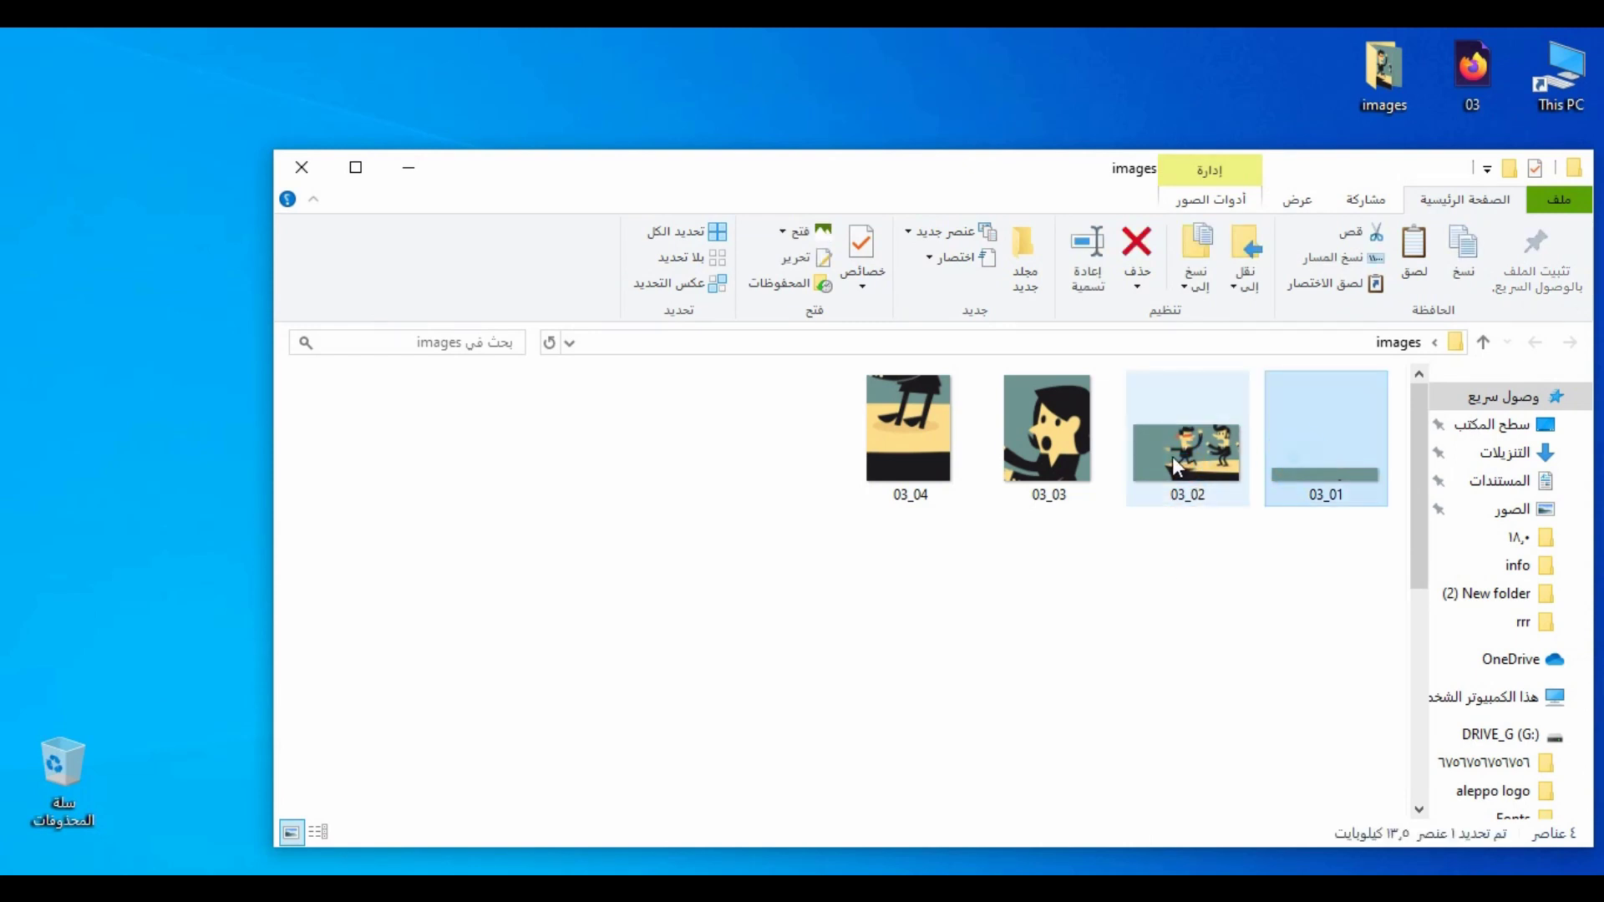
click(919, 426)
click(919, 590)
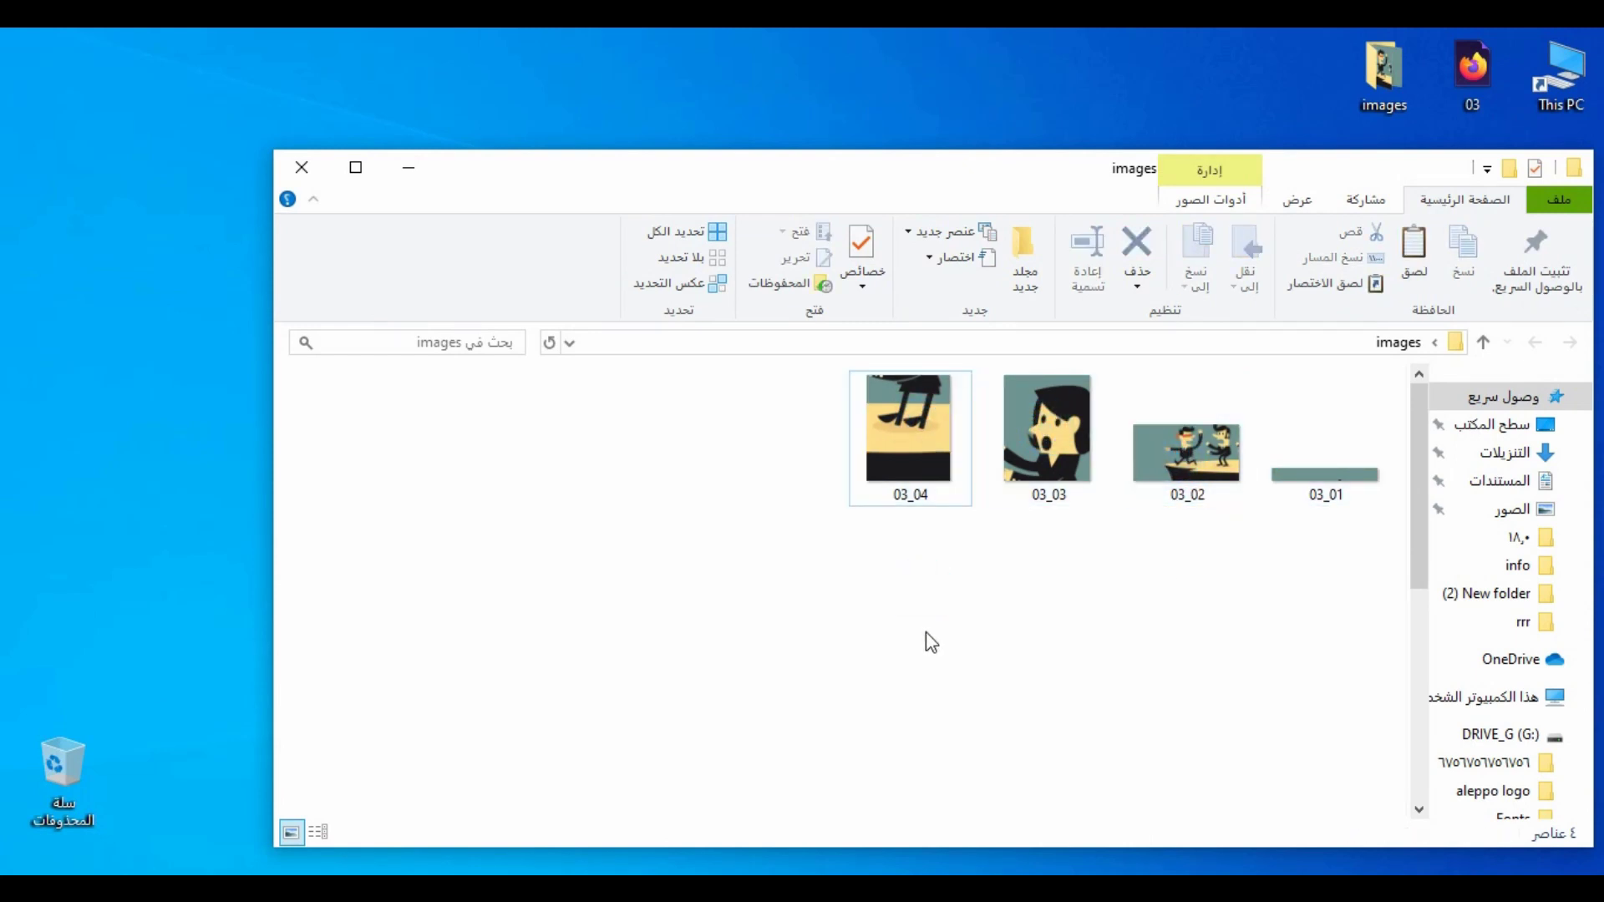
Open the exported 03.html in Firefox to check the woman's linked slice, and reload the page.
click(1470, 71)
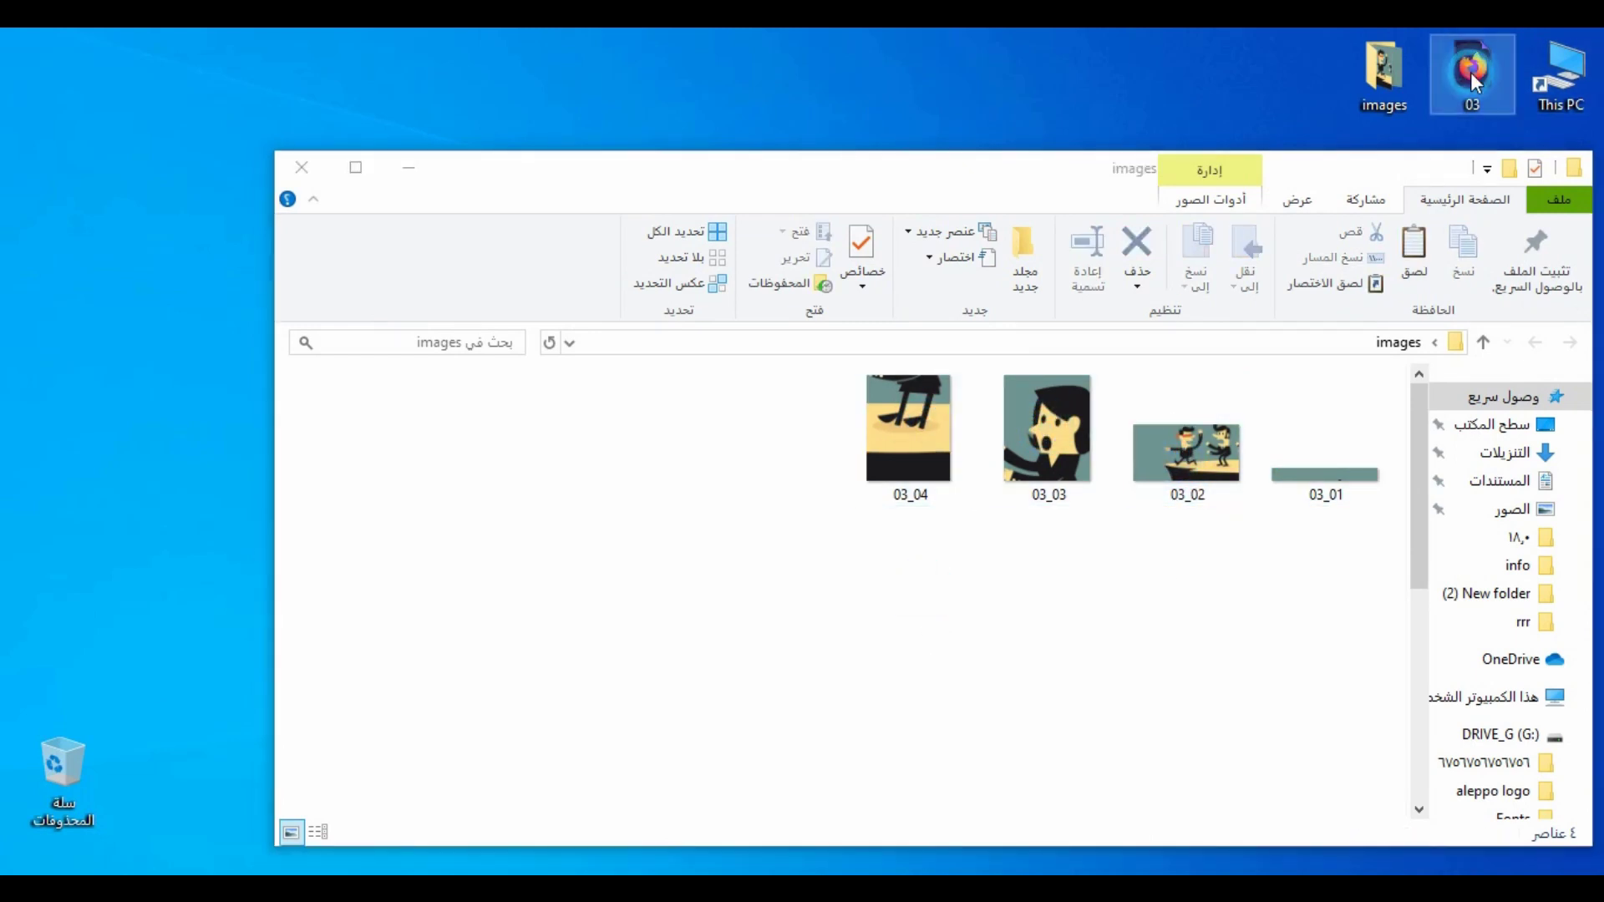
double_click(1471, 72)
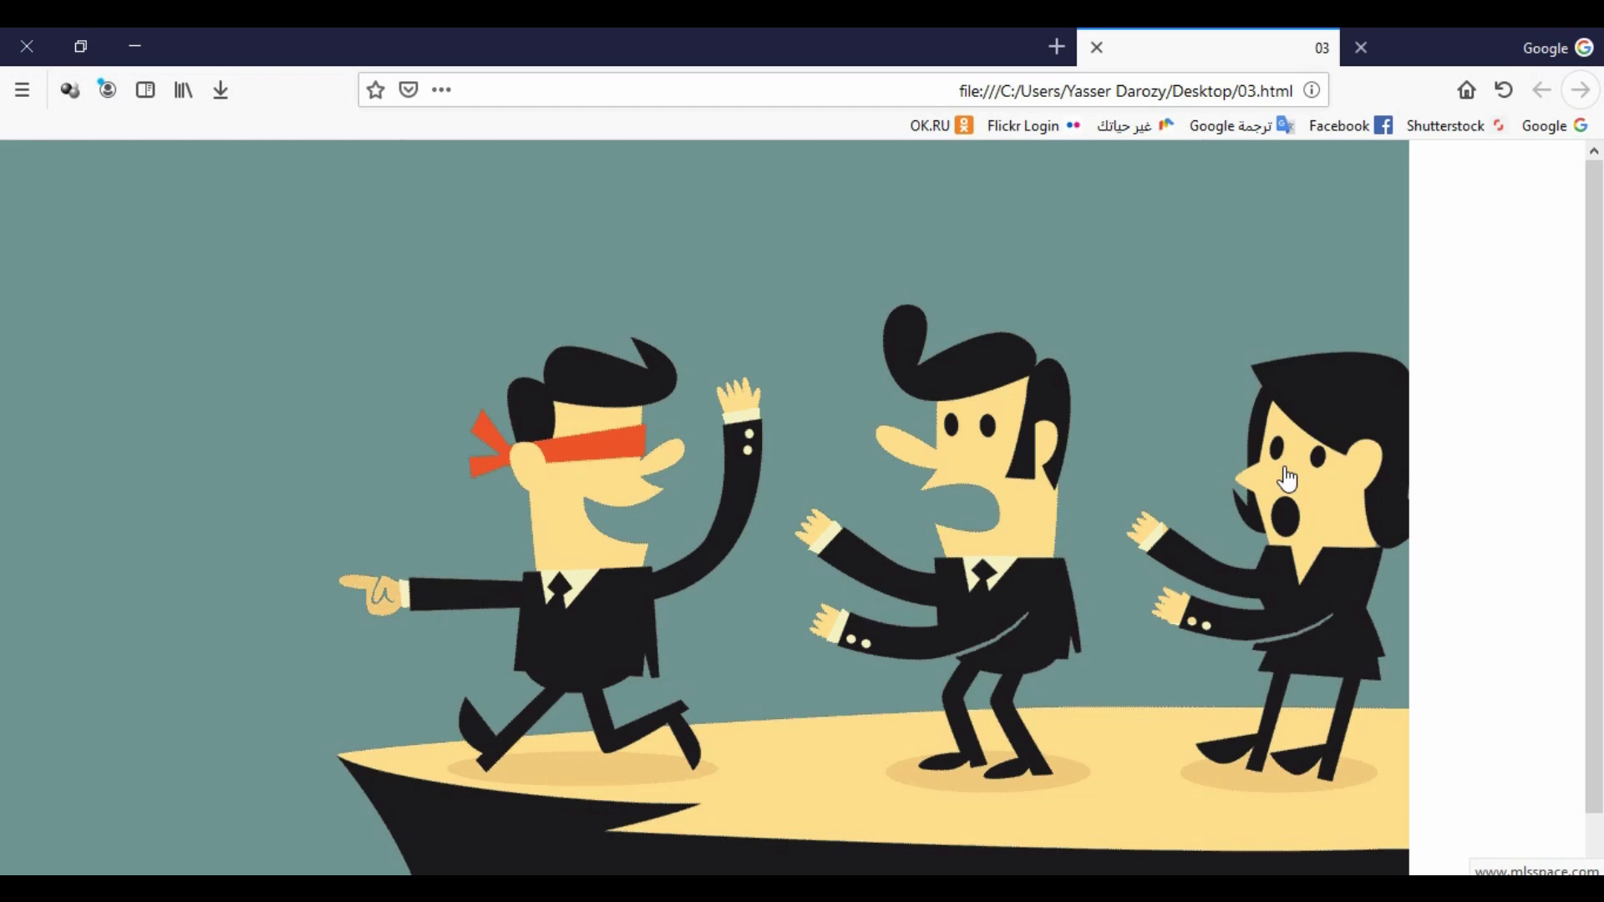
key(F5)
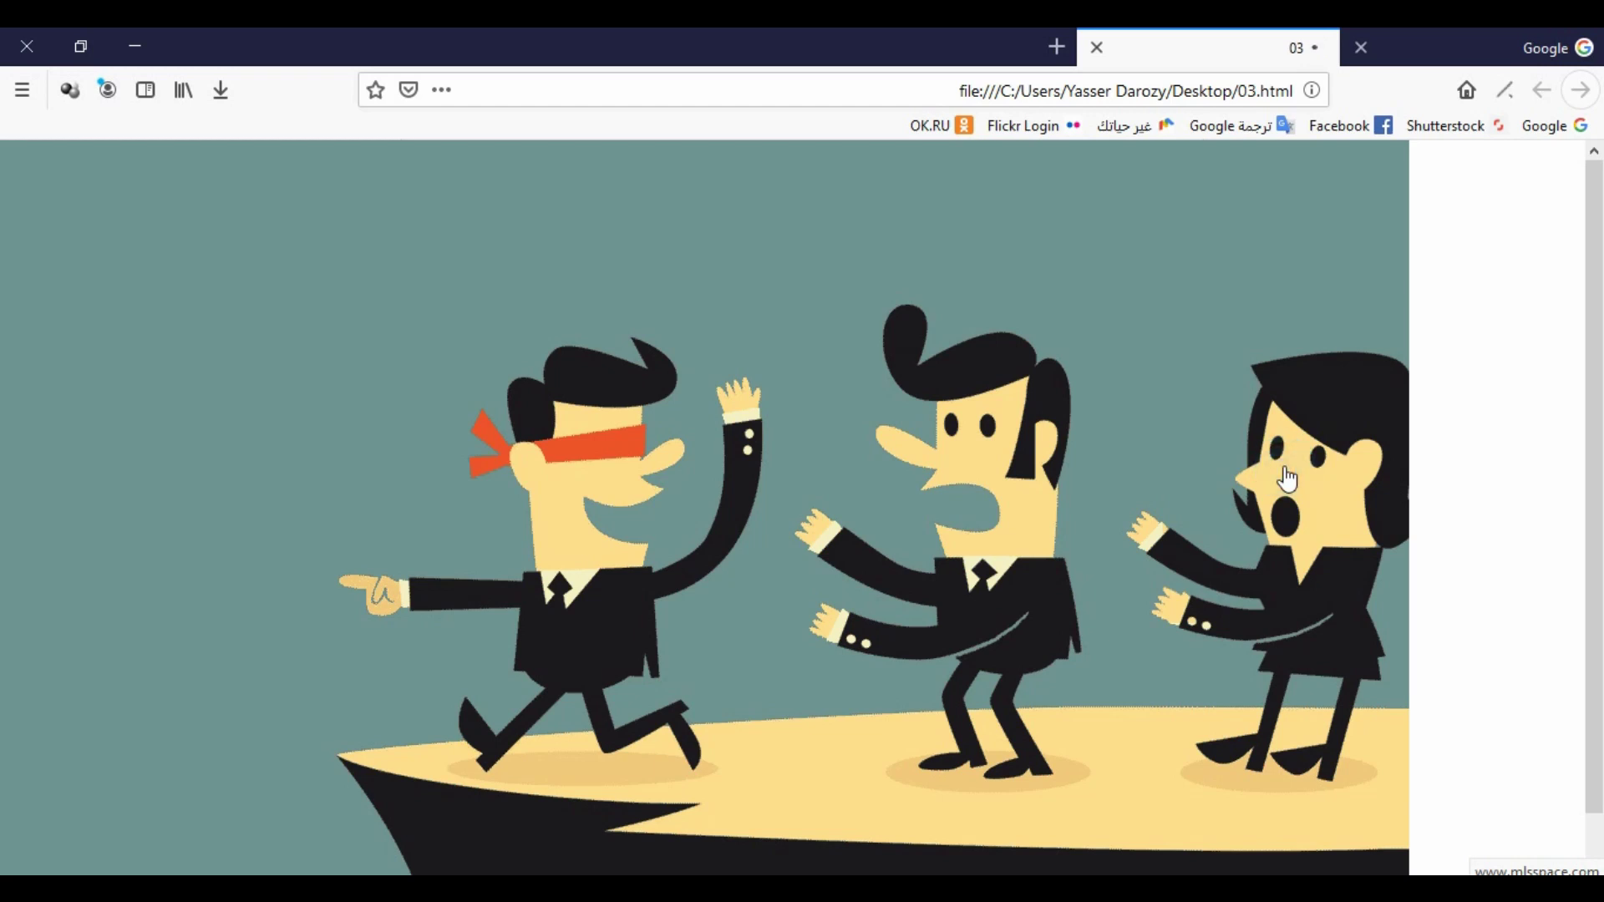